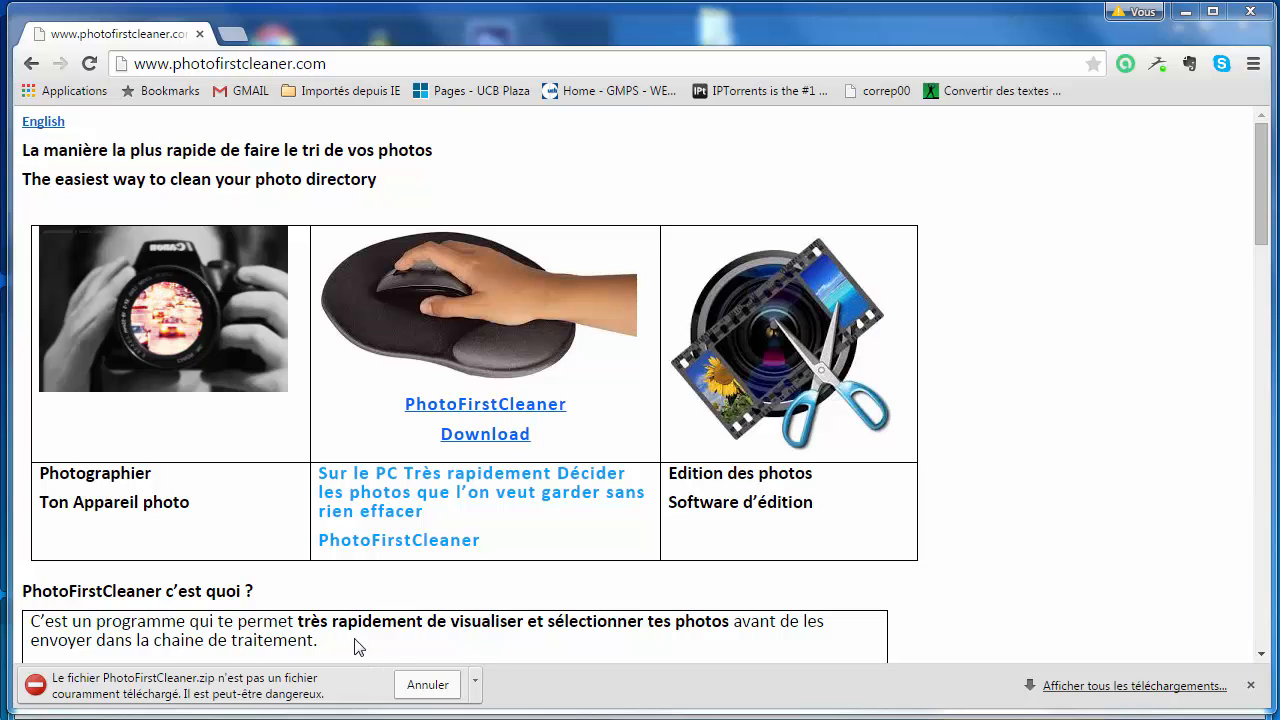
Keep the downloaded PhotoFirstCleaner.zip and copy PhotoFirstCleaner64.exe from the archive into the PhotoFirstCleaner folder
left_click(475, 685)
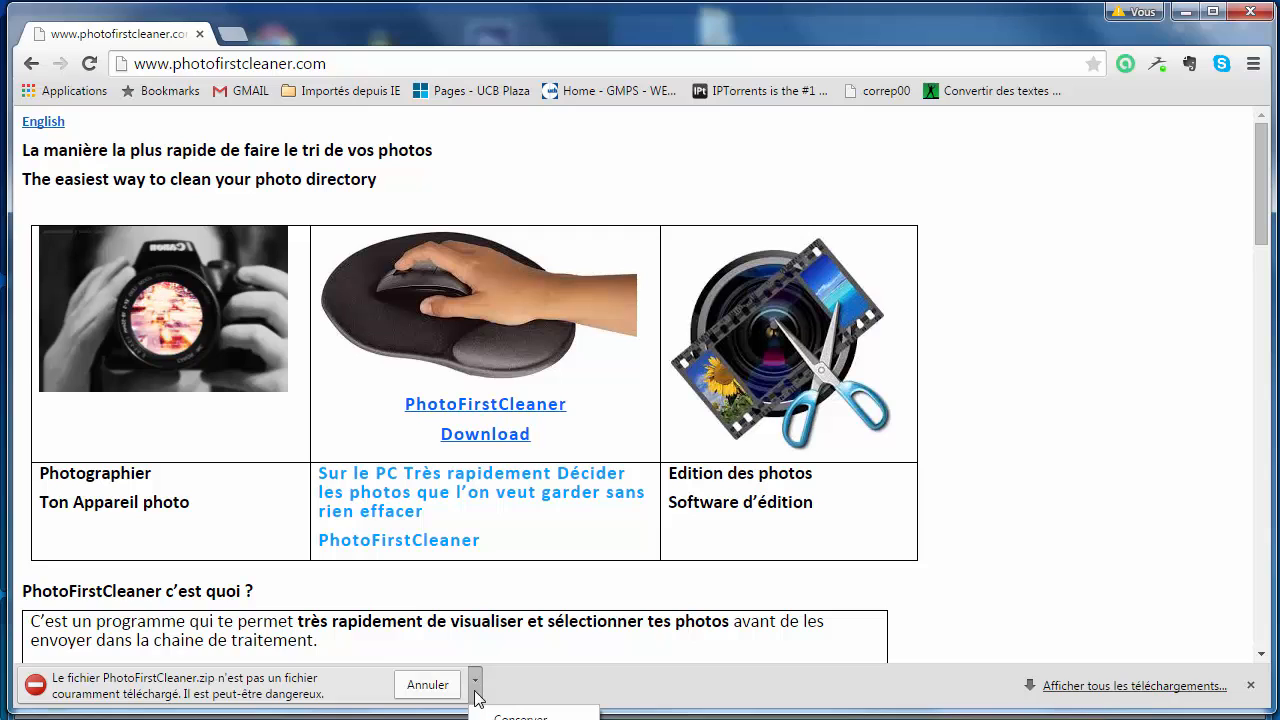
left_click(497, 716)
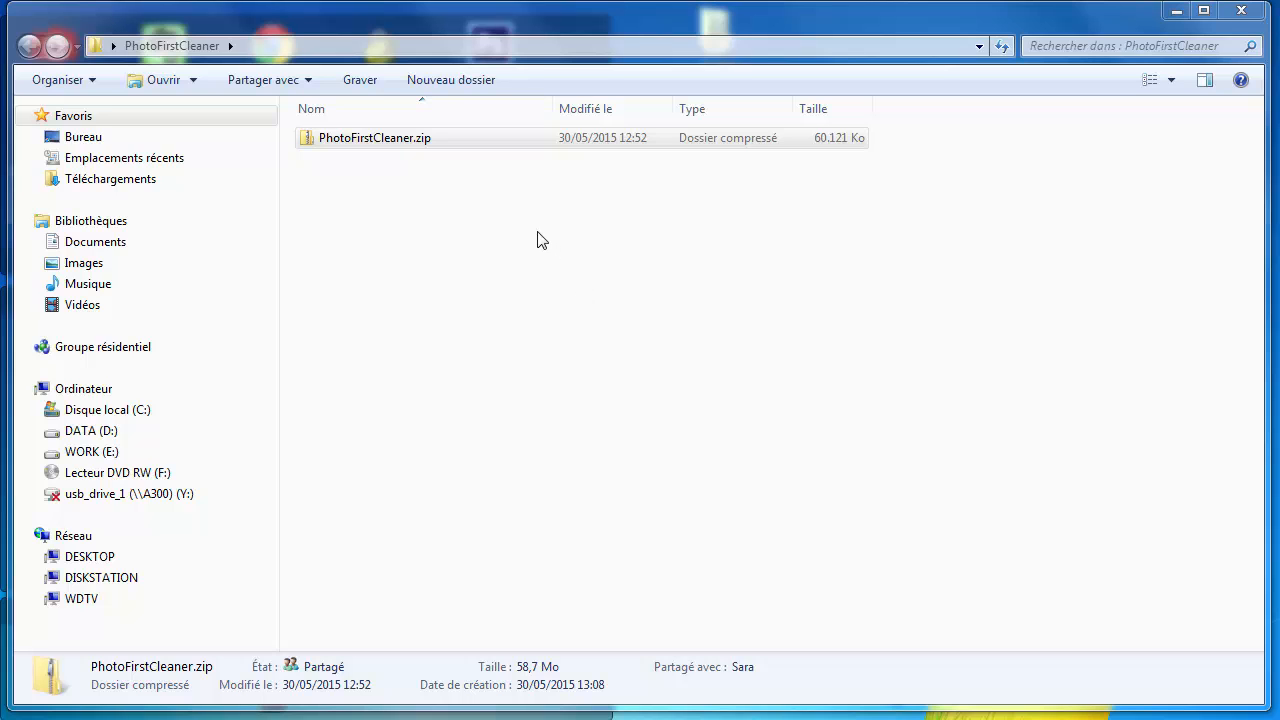
double_click(355, 142)
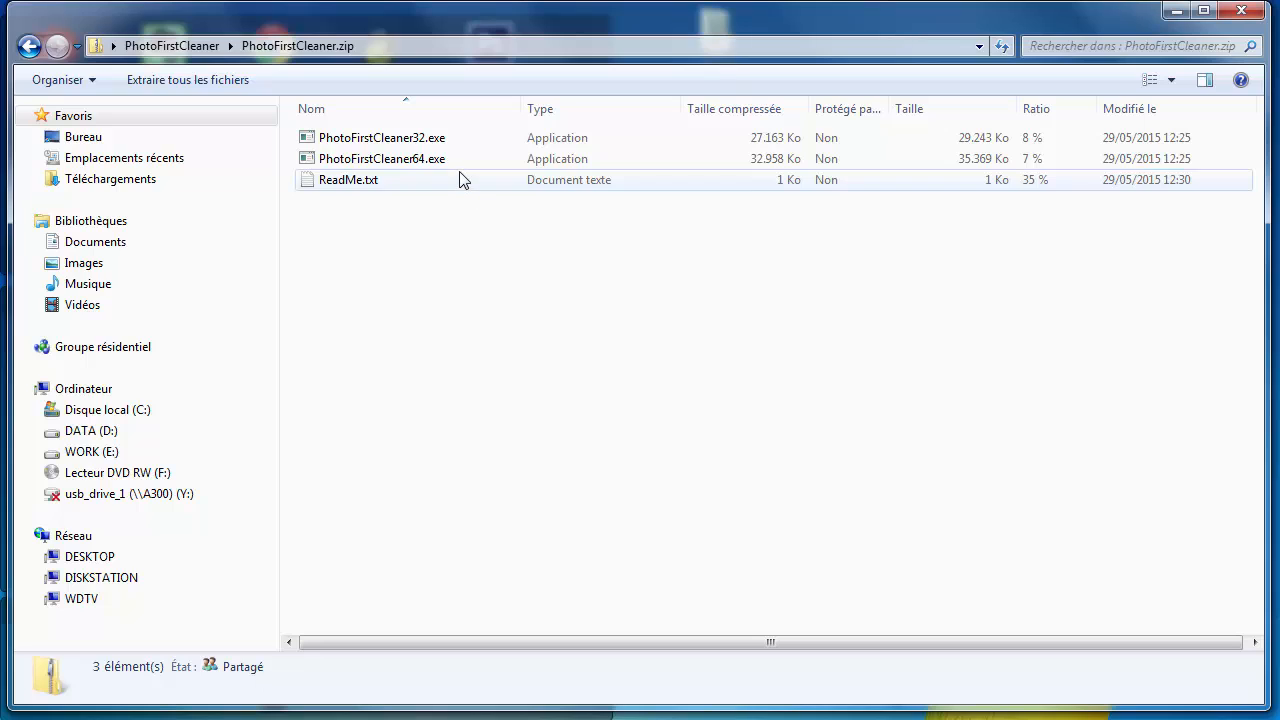
left_click(393, 162)
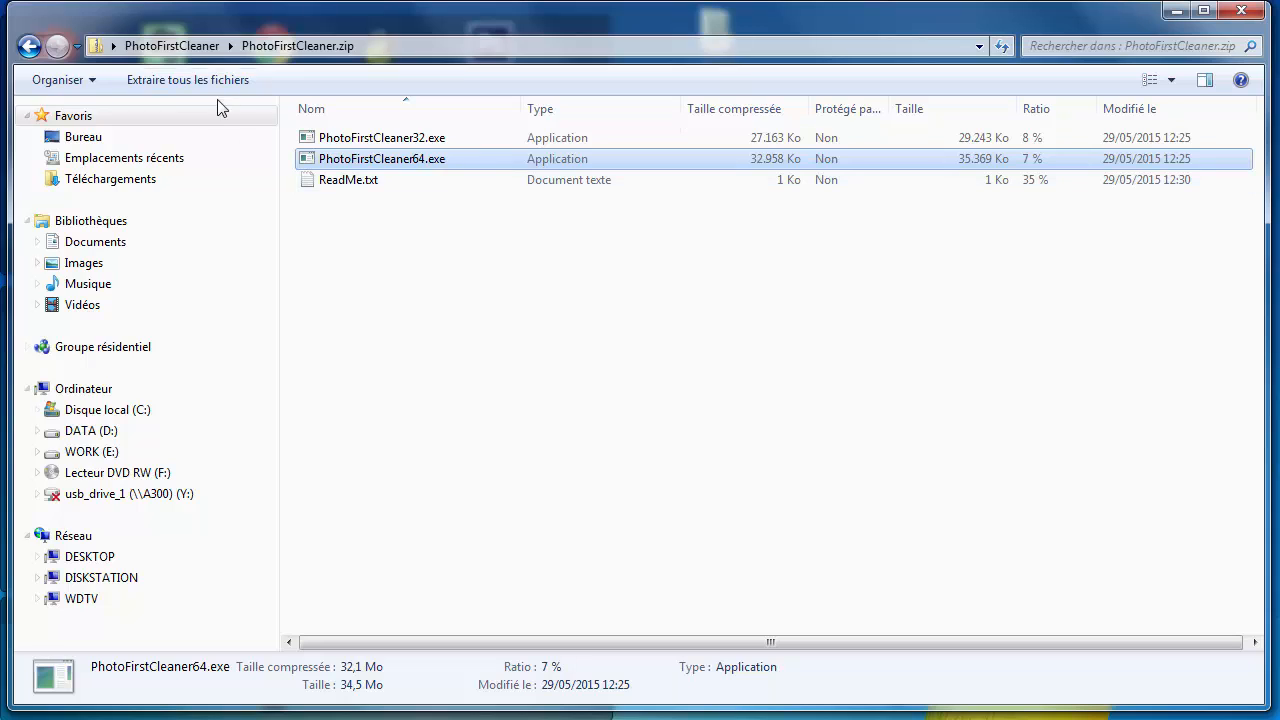
left_click(30, 46)
left_click(433, 218)
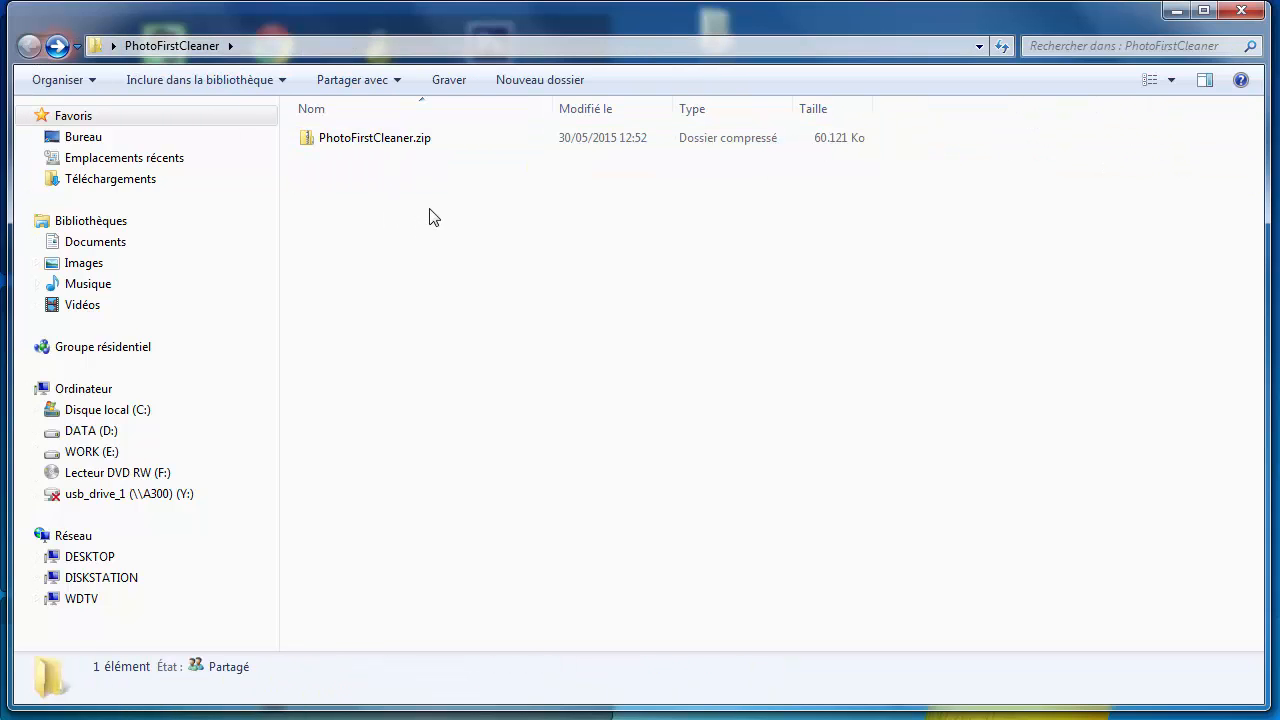
key("ctrl+v")
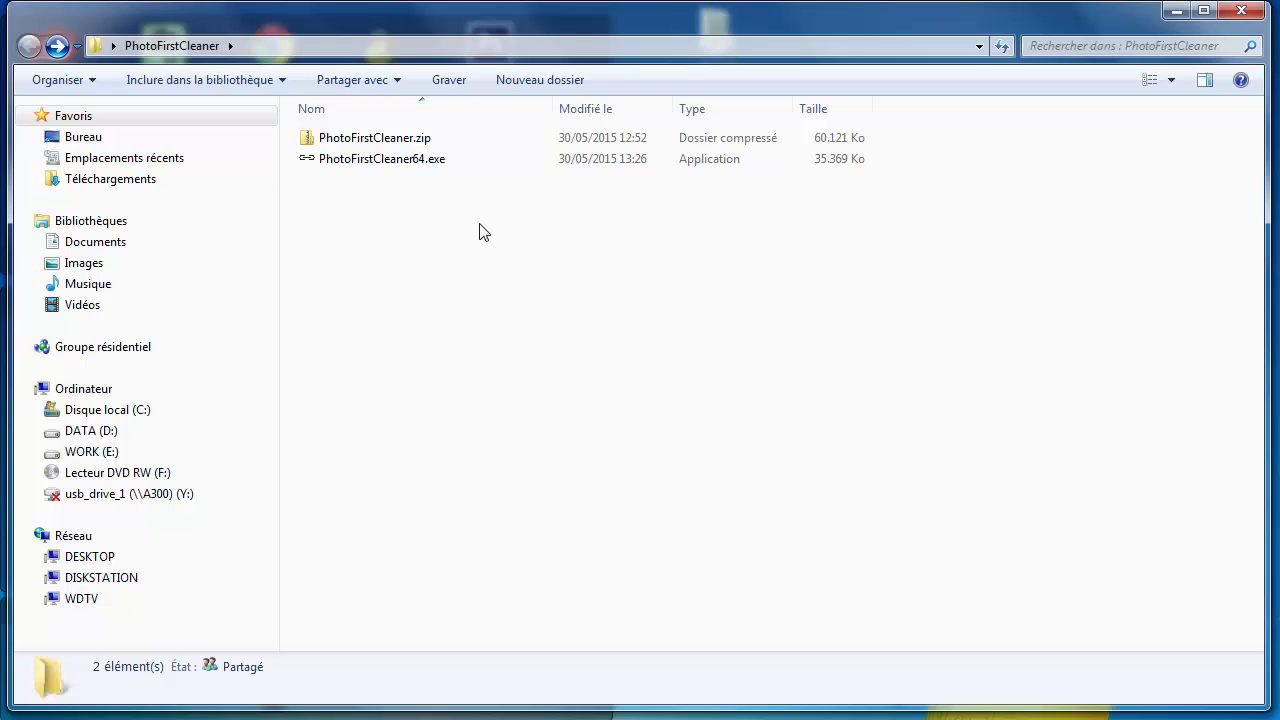
Run the extracted PhotoFirstCleaner64.exe, turning off the option to always ask before opening this file
double_click(362, 162)
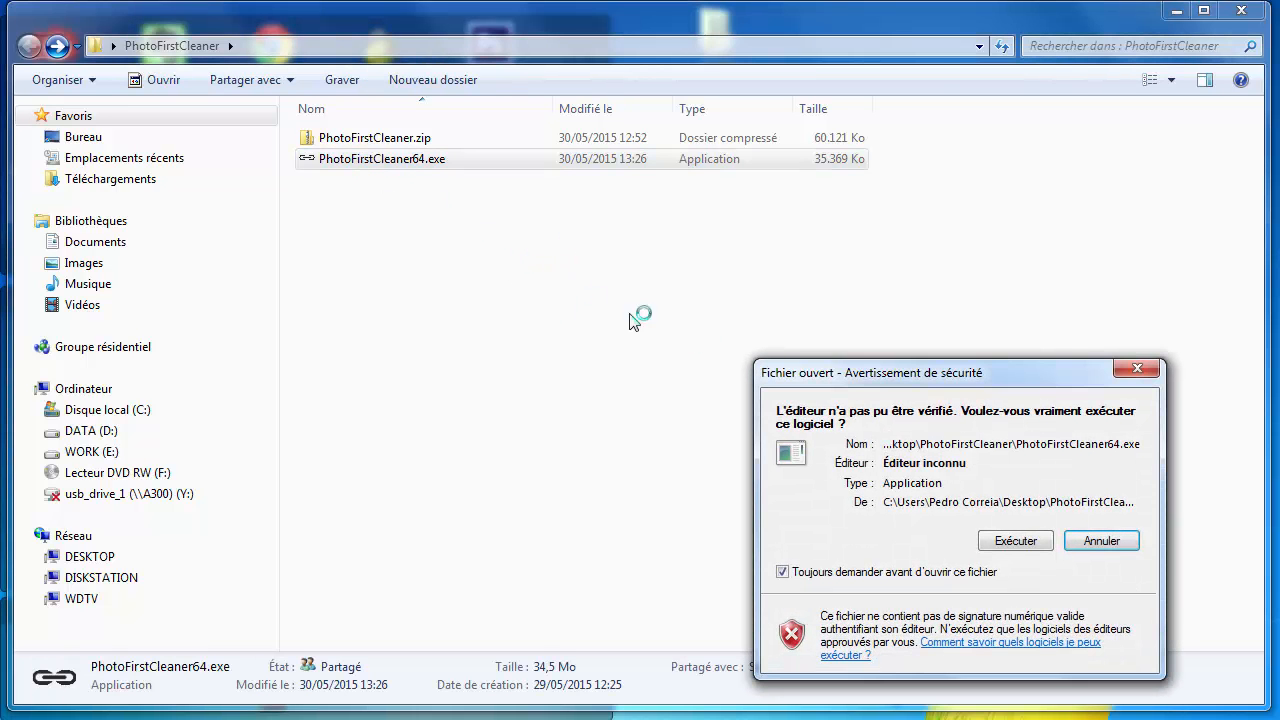
left_click_drag(912, 388, 590, 243)
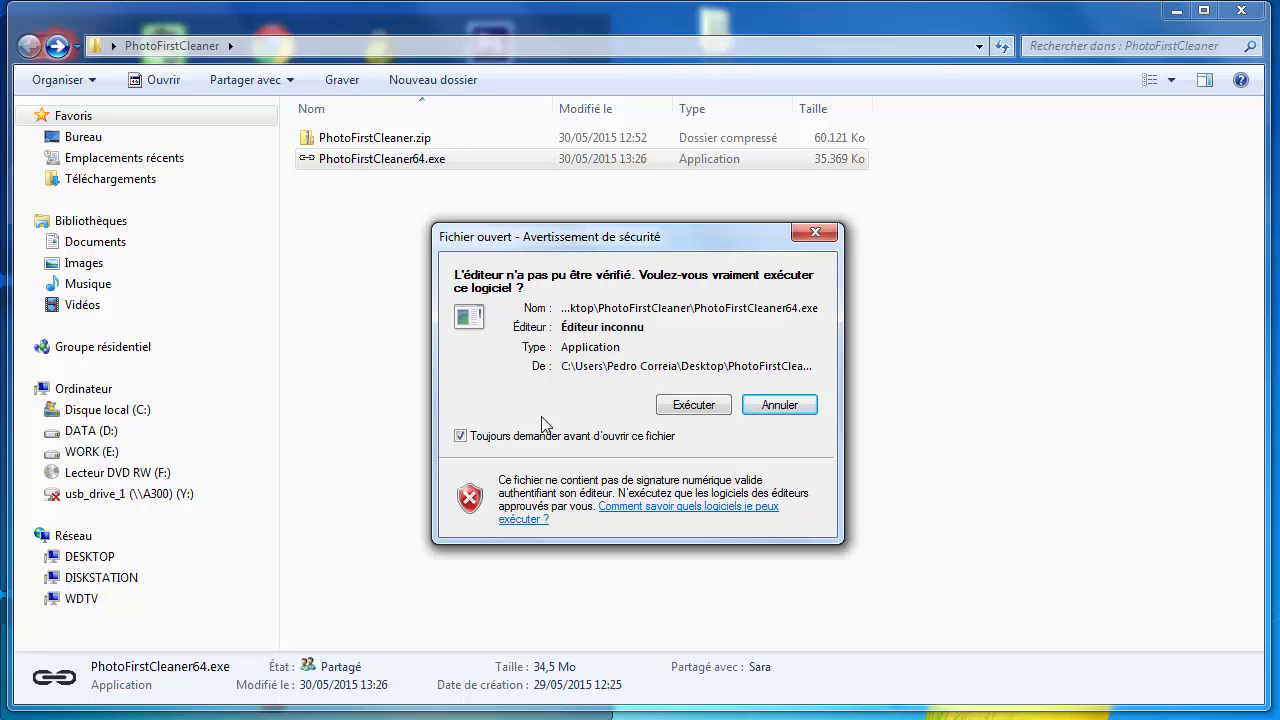
left_click(462, 437)
left_click(712, 408)
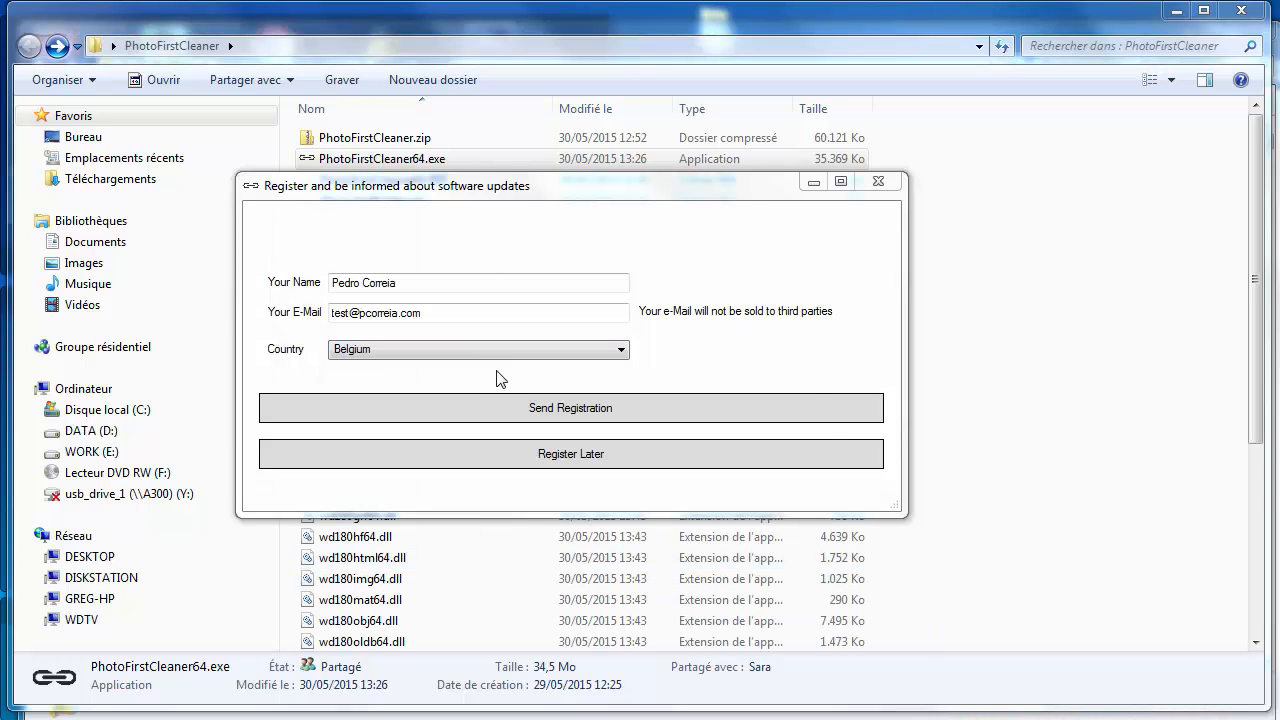
Try to send the registration with the name, e-mail address and Belgium as the country, and dismiss the resulting message
left_click(403, 313)
left_click(555, 410)
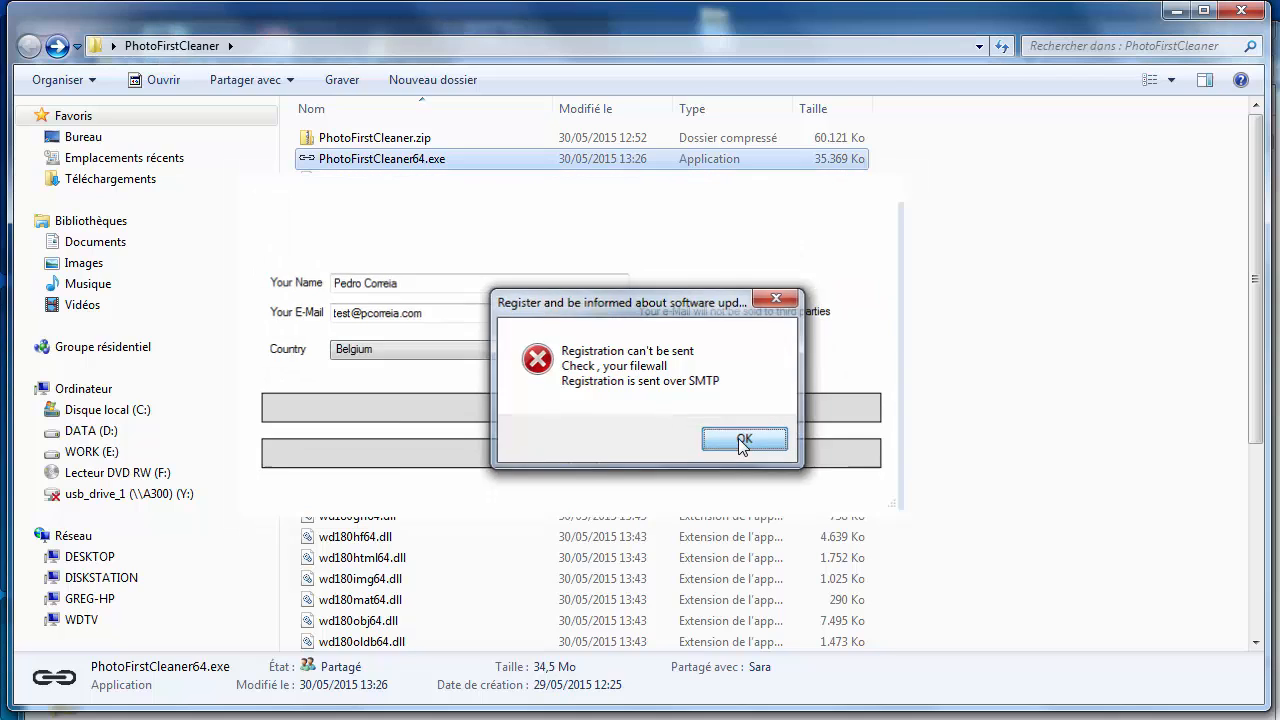
left_click(743, 441)
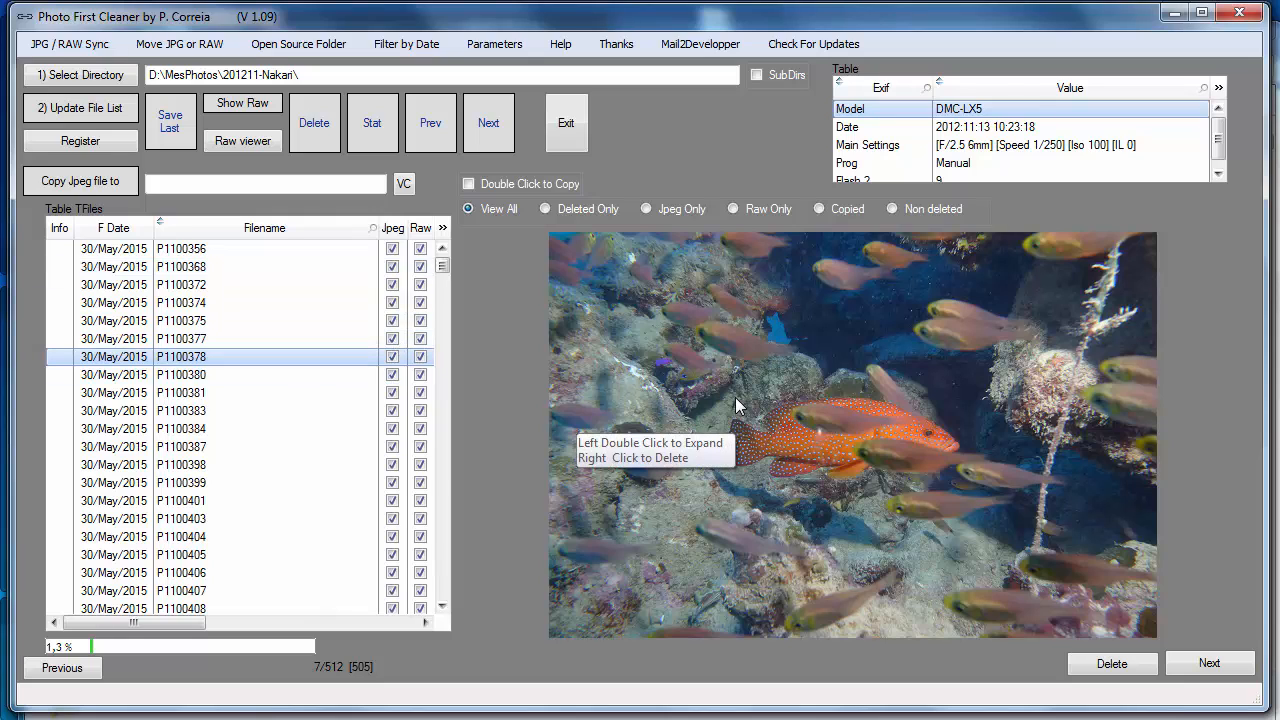
Browse back and forth through the photos from P1100377 to P1100381 in the preview
right_click(843, 399)
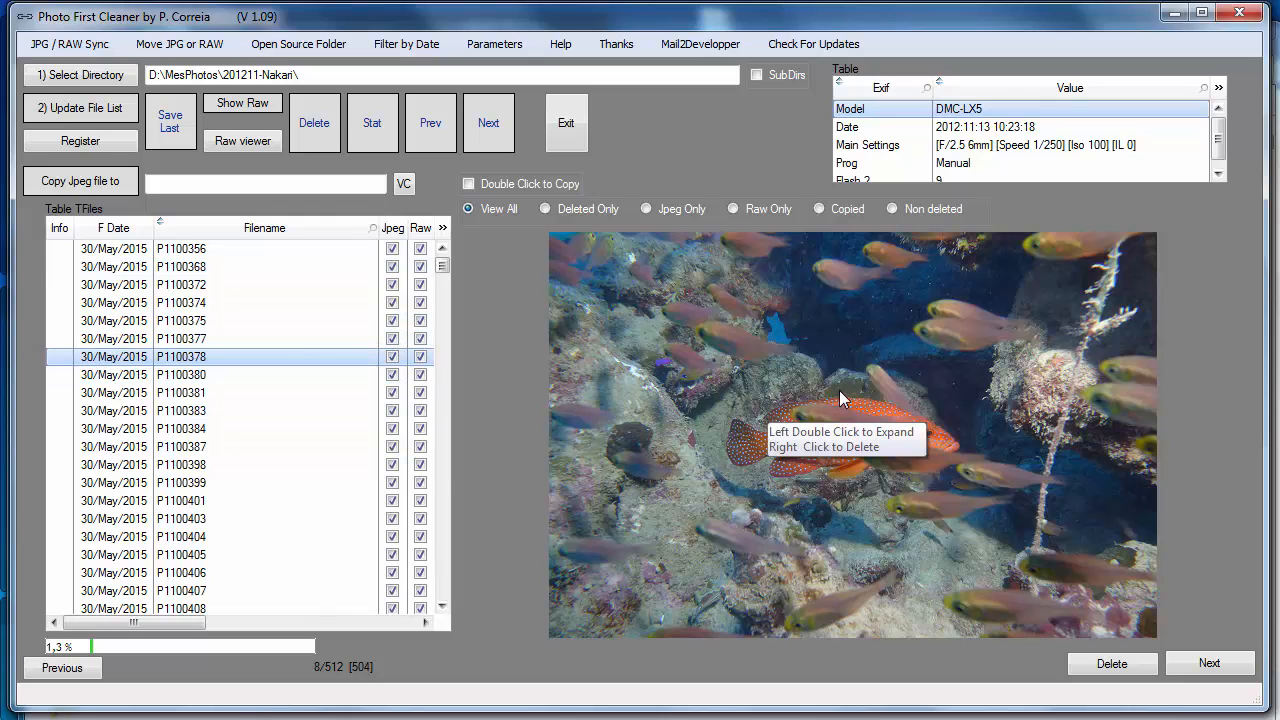
scroll(843, 399, "down", 1)
scroll(843, 398, "up", 2)
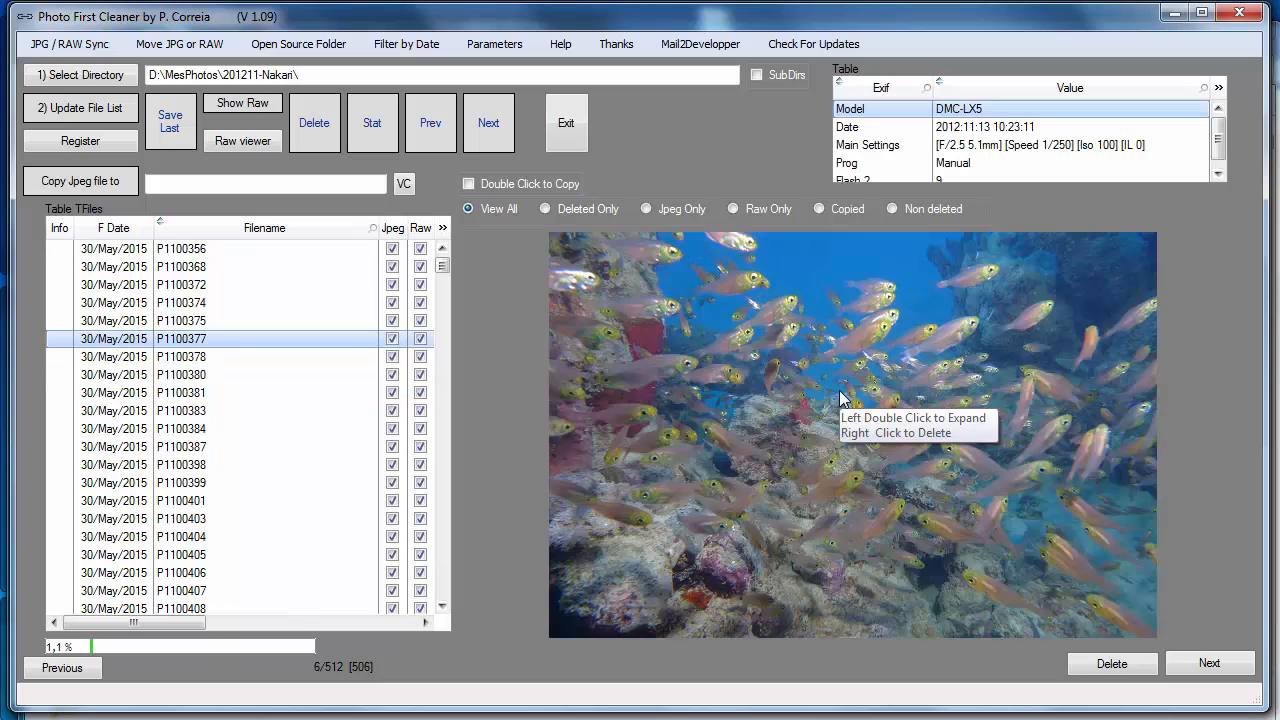
scroll(843, 397, "down", 1)
right_click(843, 398)
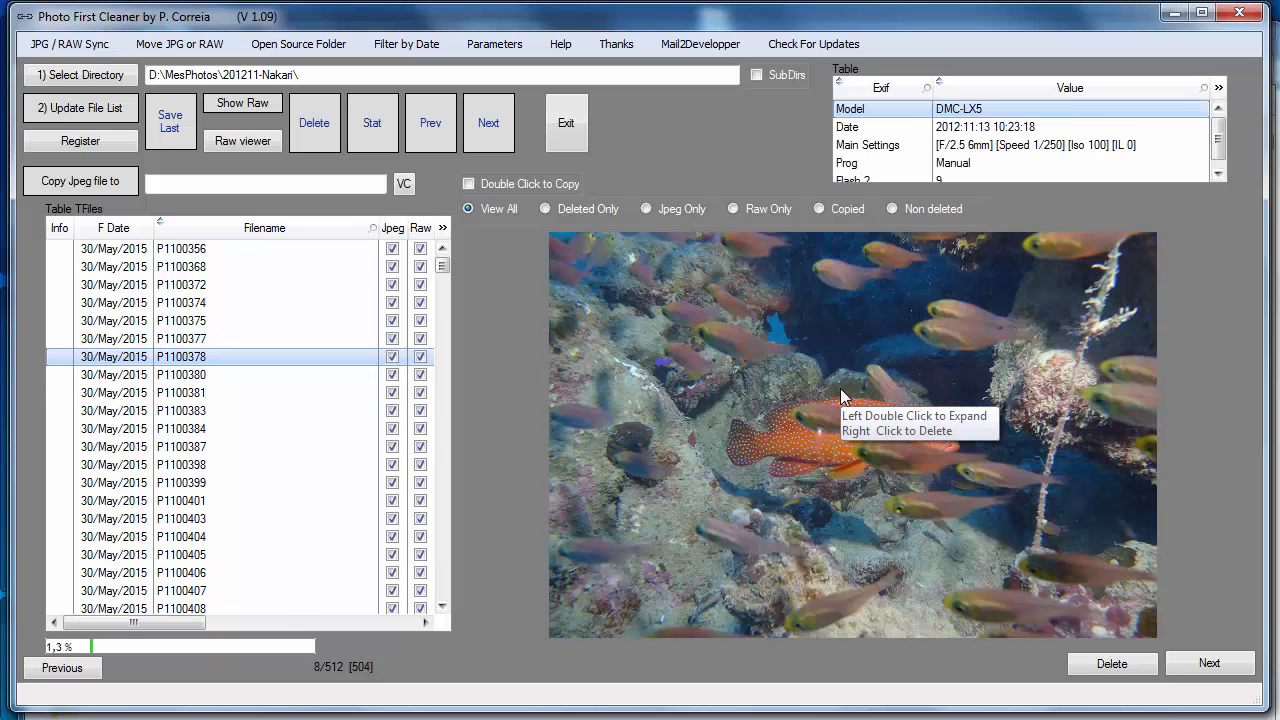
right_click(843, 398)
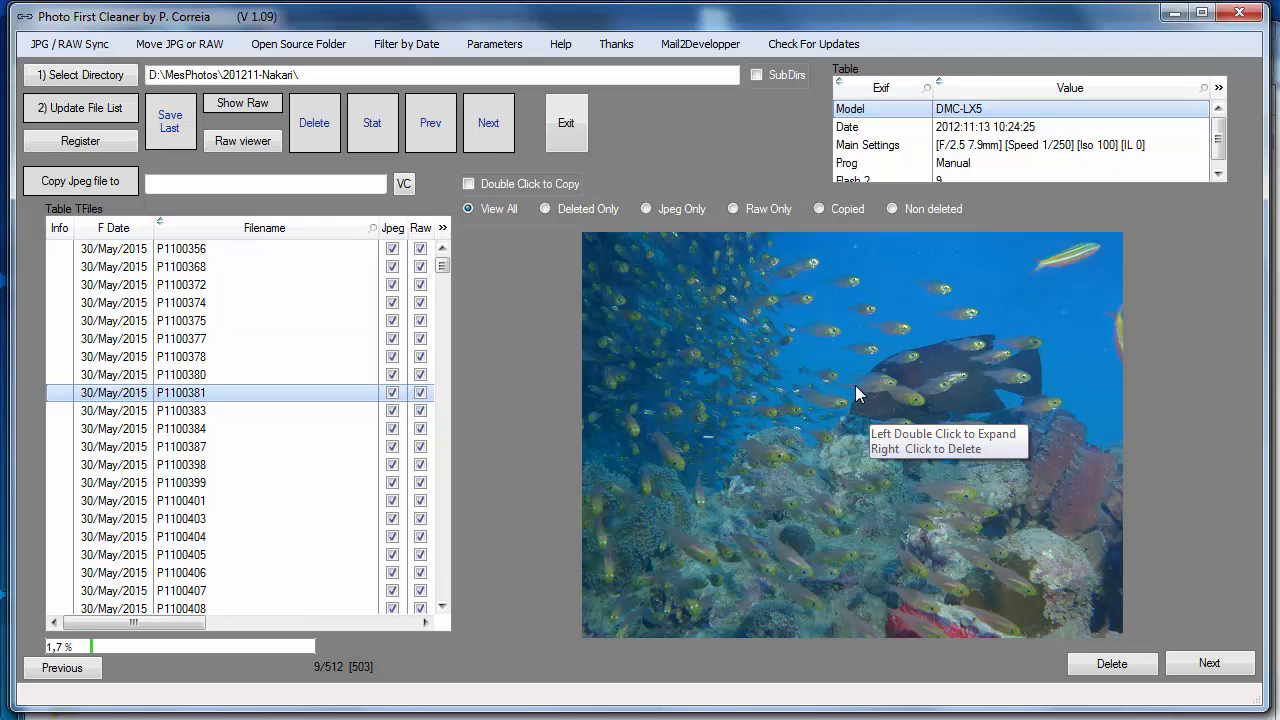
Mark photos P1100381, P1100383, P1100384, P1100387, P1100398, P1100399 and P1100401 as deleted from the preview
right_click(856, 394)
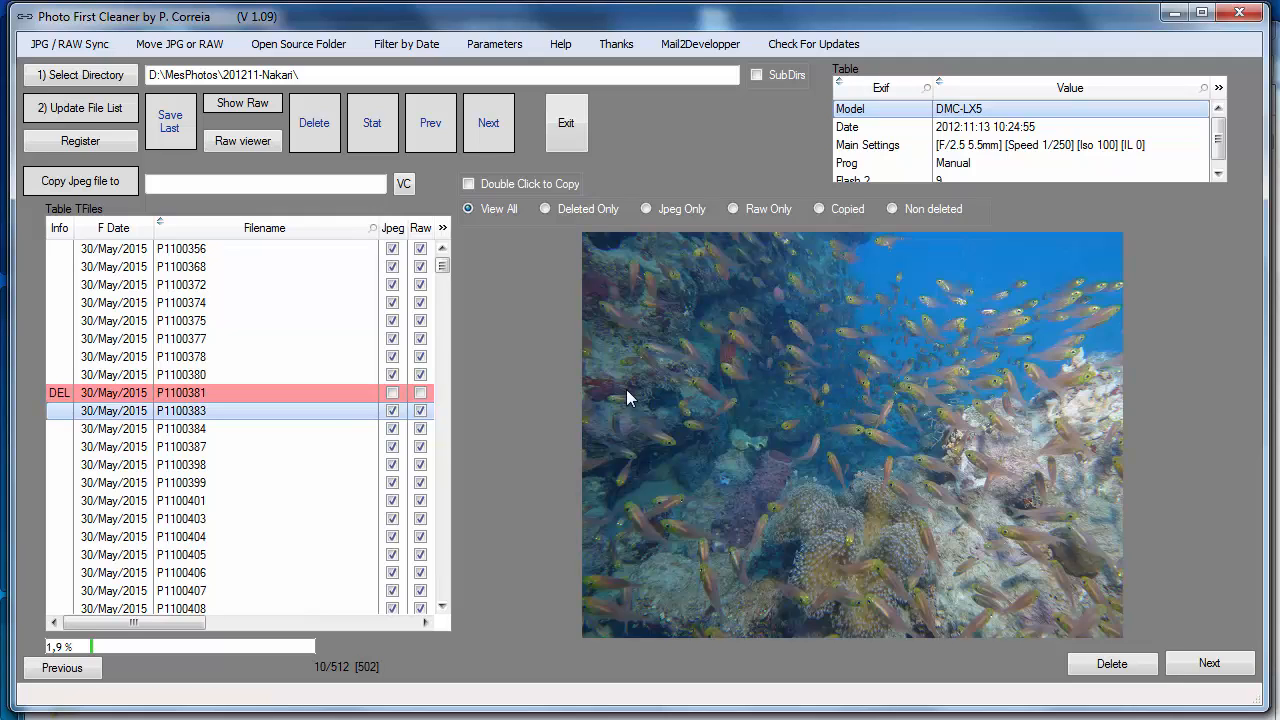
right_click(914, 422)
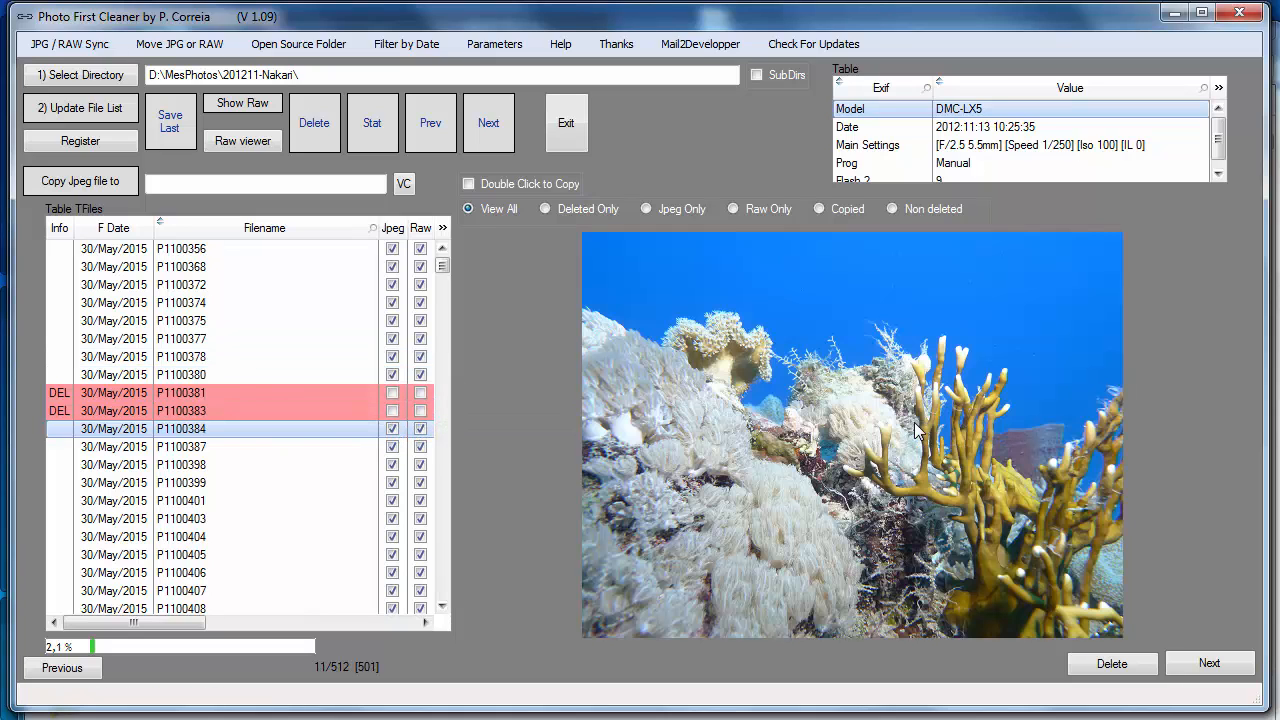
right_click(914, 425)
right_click(914, 425)
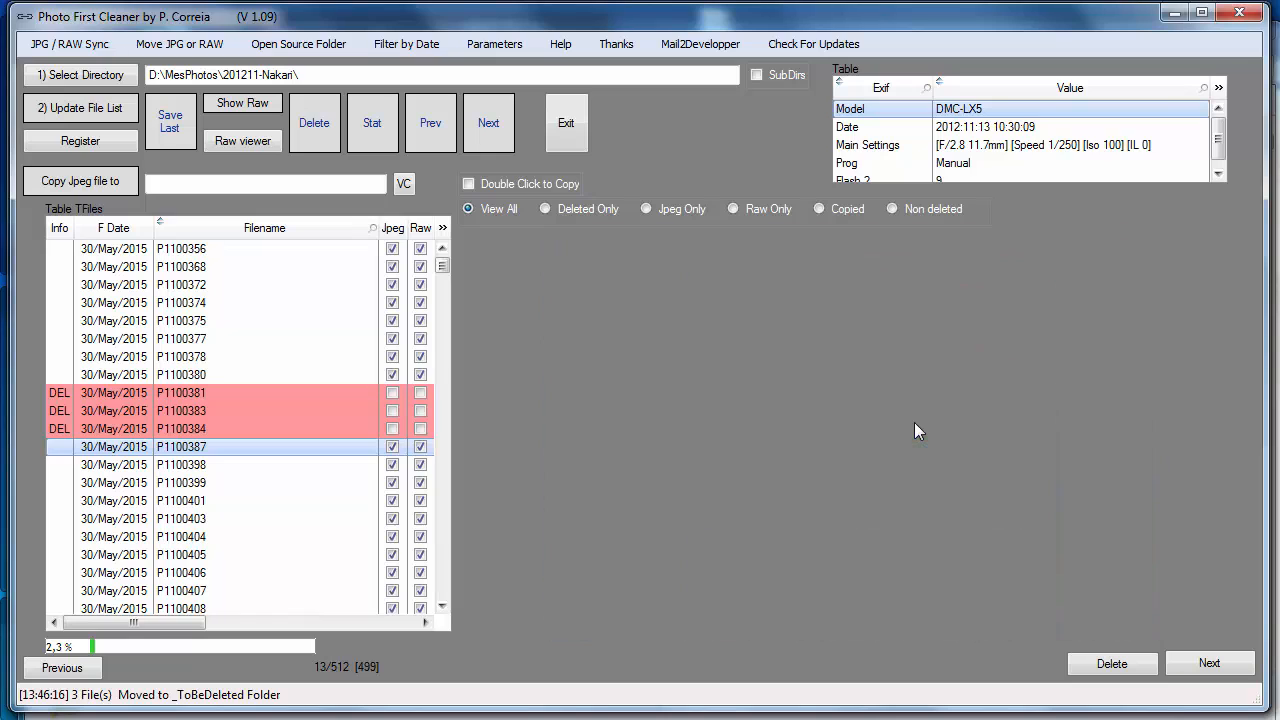
right_click(914, 425)
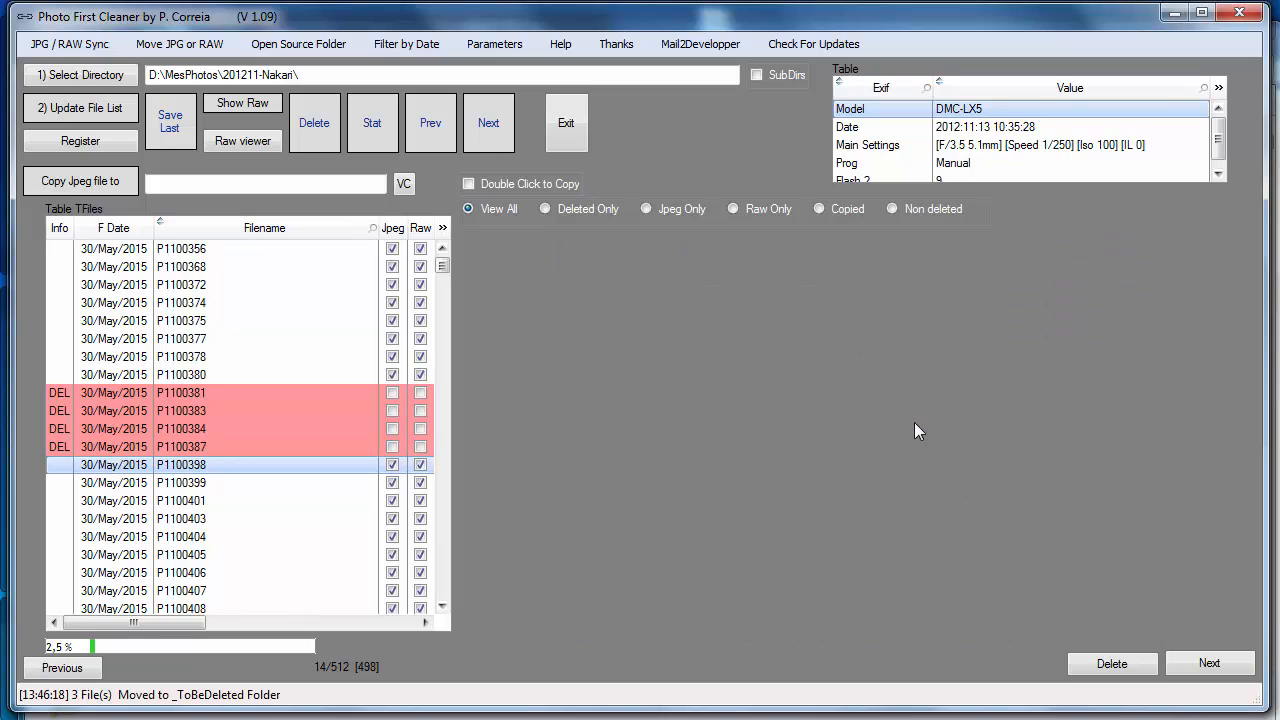
right_click(914, 422)
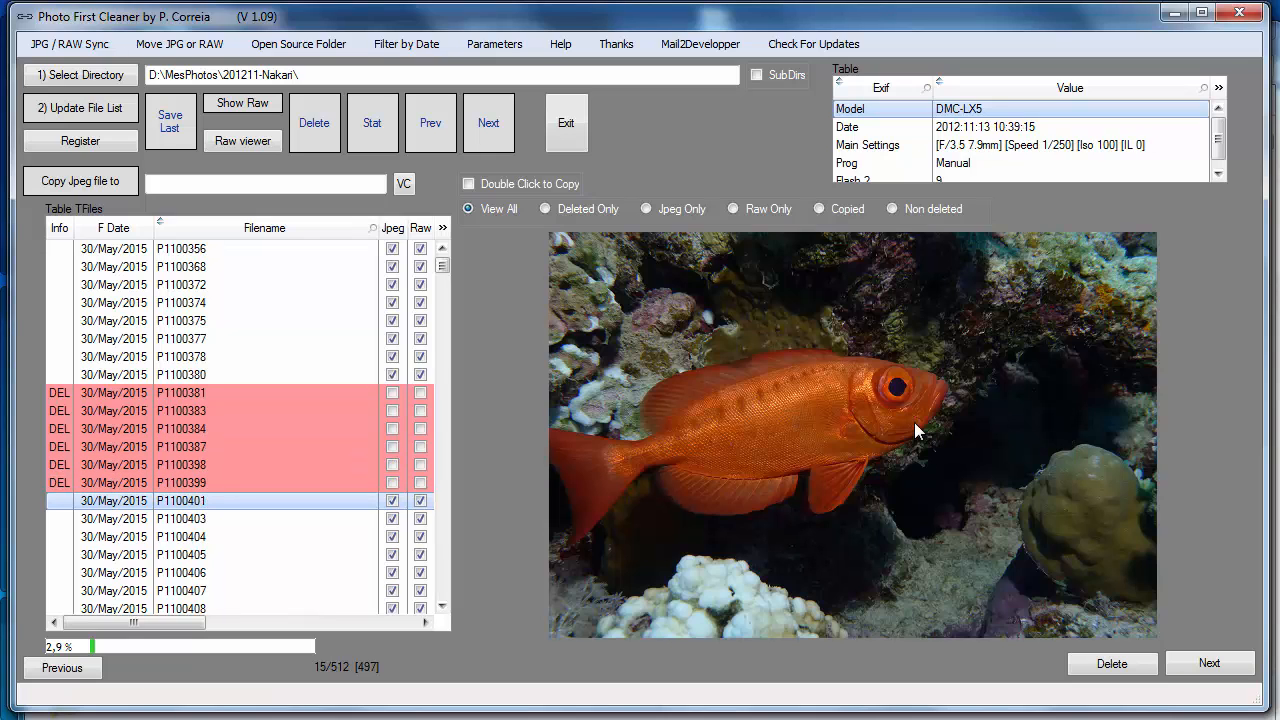
right_click(914, 422)
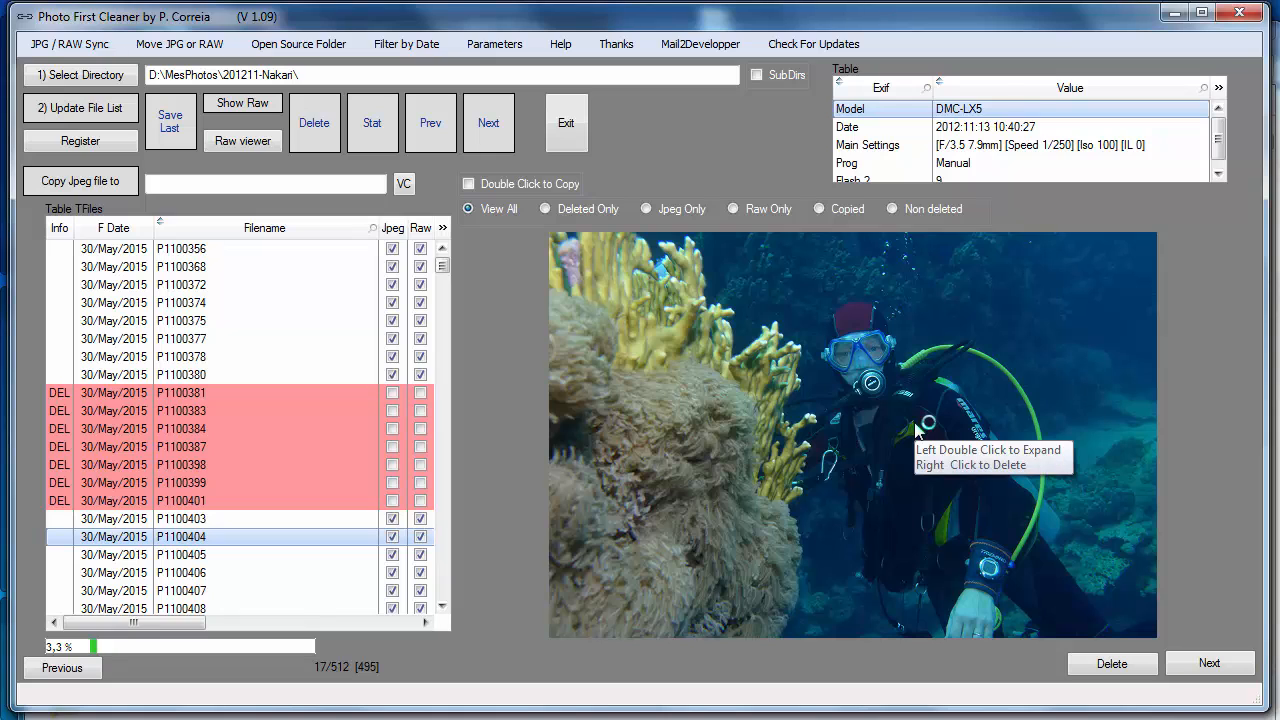
Keep P1100403 and P1100404, advance to P1100405, and delete P1100405 and P1100406
scroll(918, 428, "down", 1)
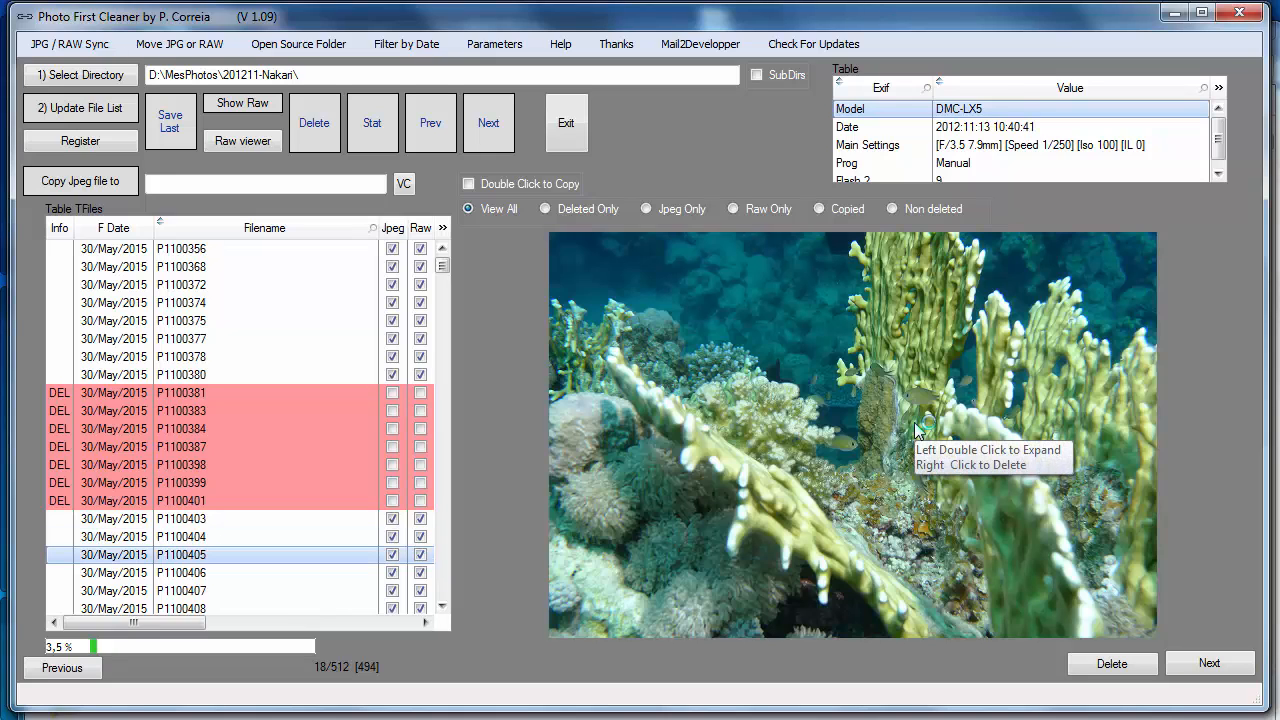
right_click(918, 428)
right_click(916, 430)
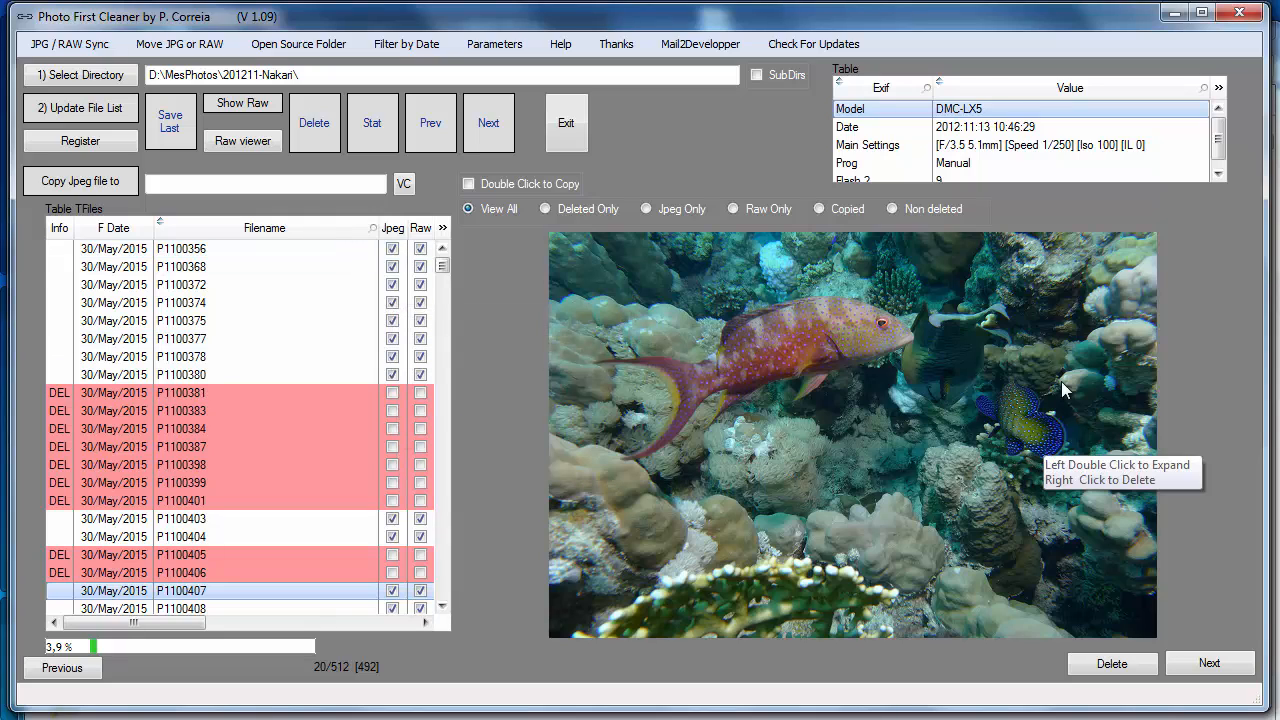
Expand photo P1100407 to the large view, advance to the overexposed squid photo P1100419 and delete it
double_click(841, 393)
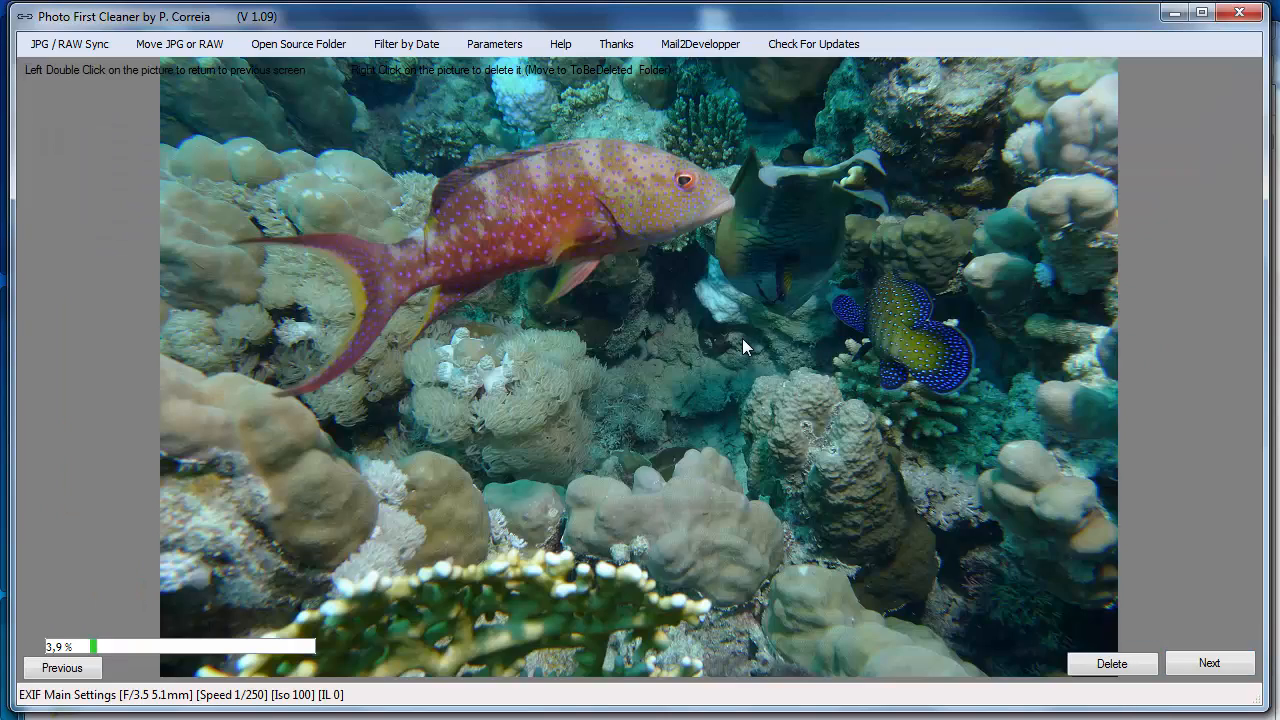
key("Right")
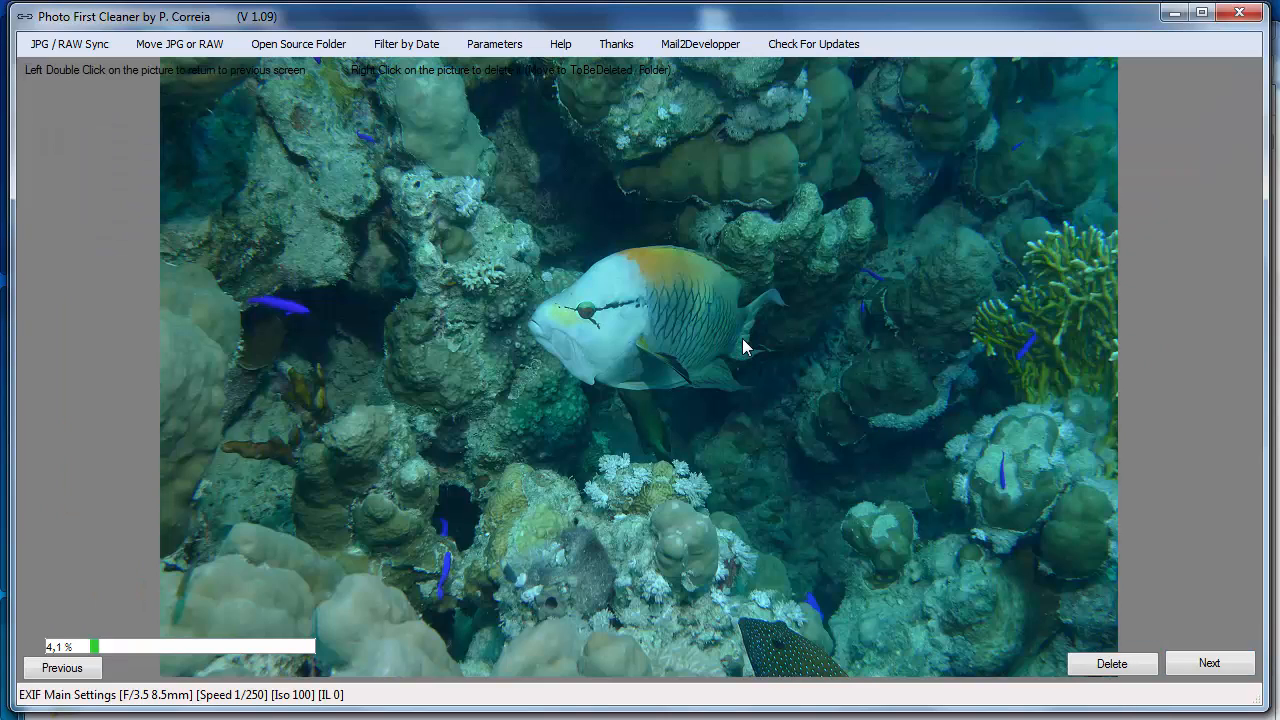
key("Right")
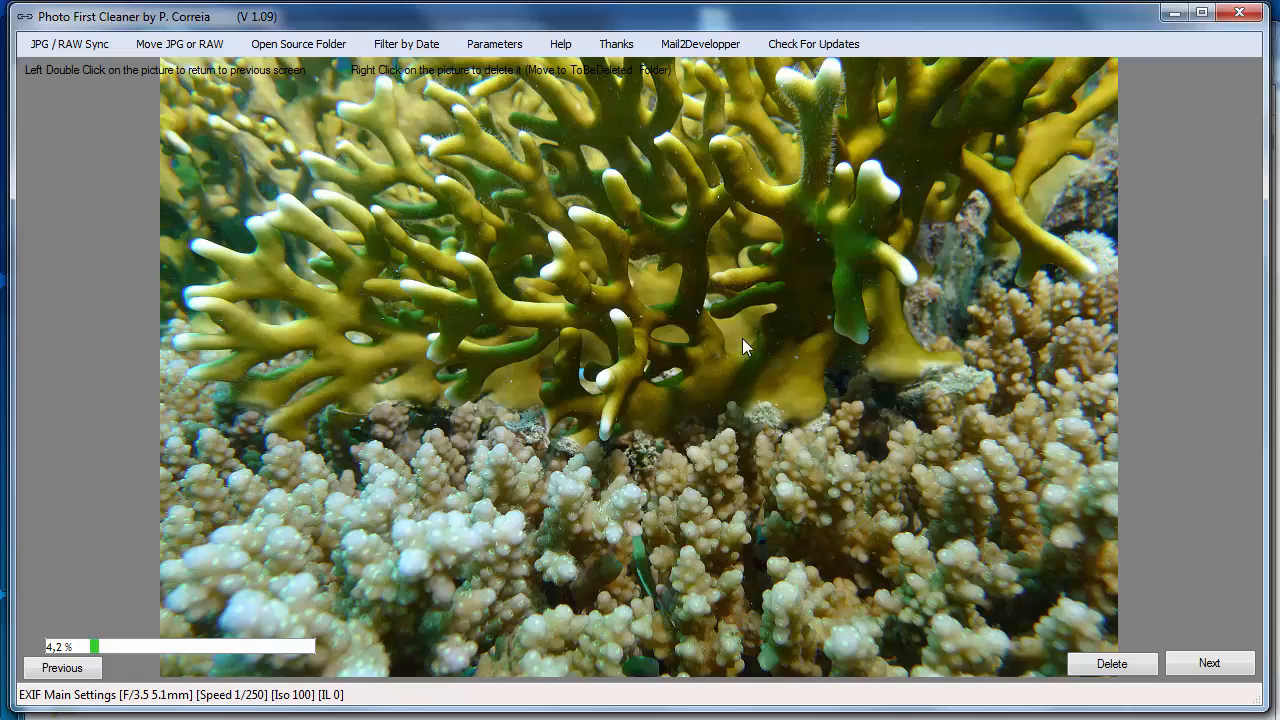
key("Right")
key("Right")
key("Right")
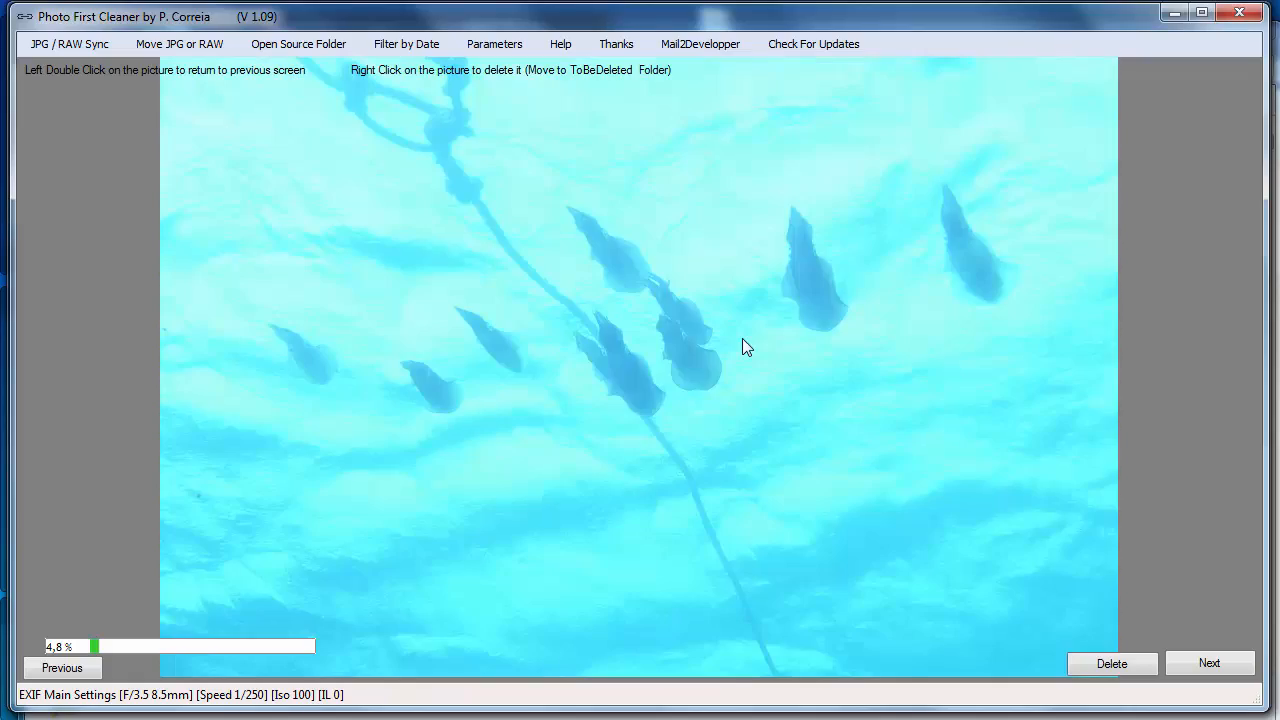
key("Left")
key("Right")
right_click(742, 340)
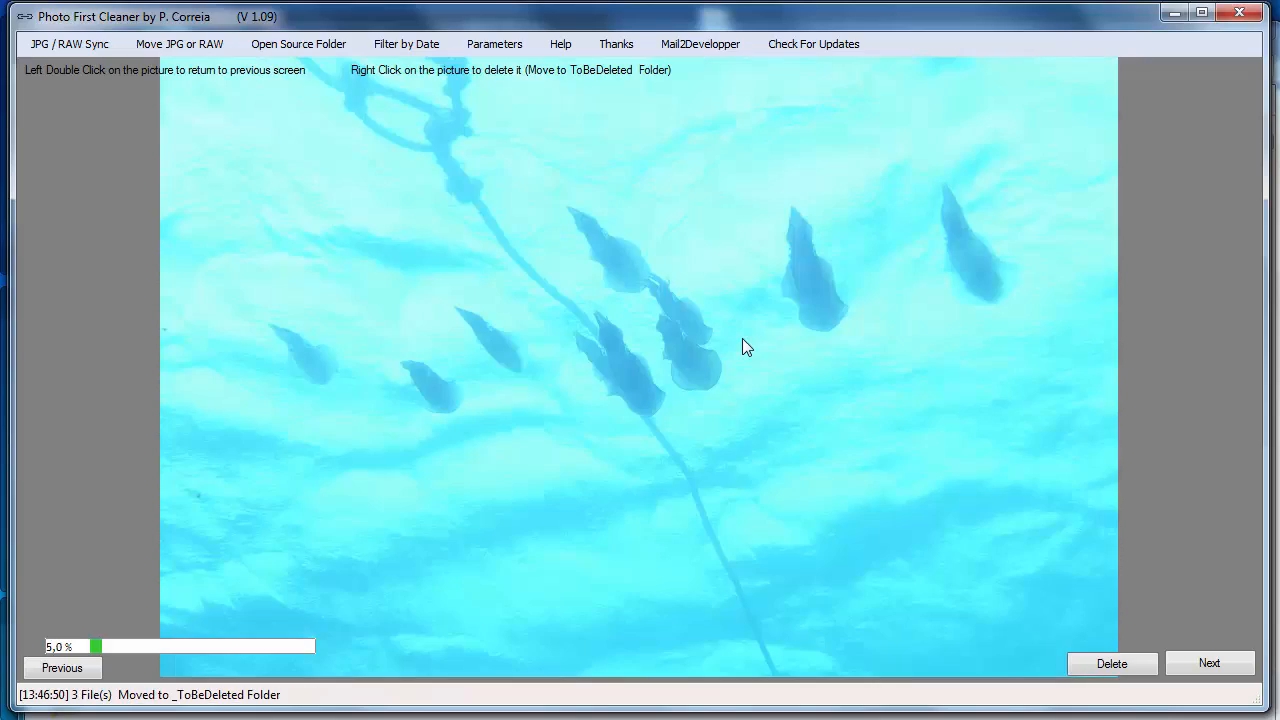
Continue through the photos in the expanded view and delete P1100436 and P1100448
key("Right")
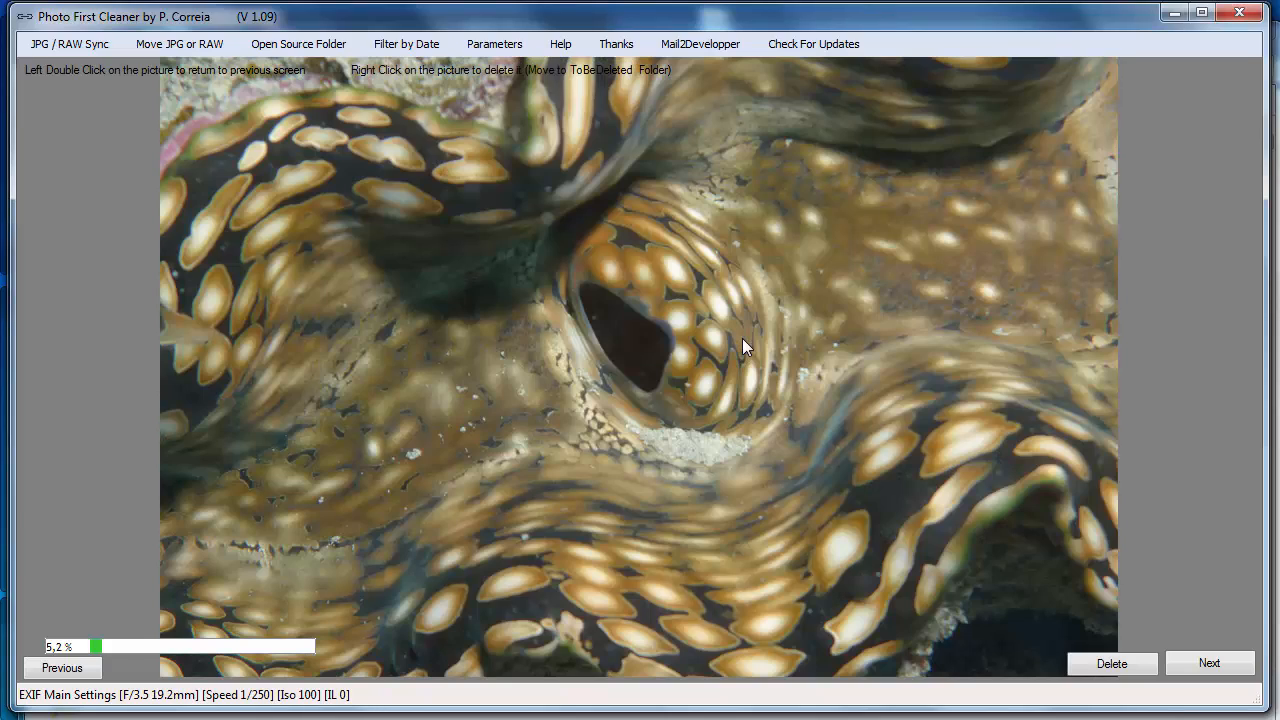
key("Right")
right_click(734, 341)
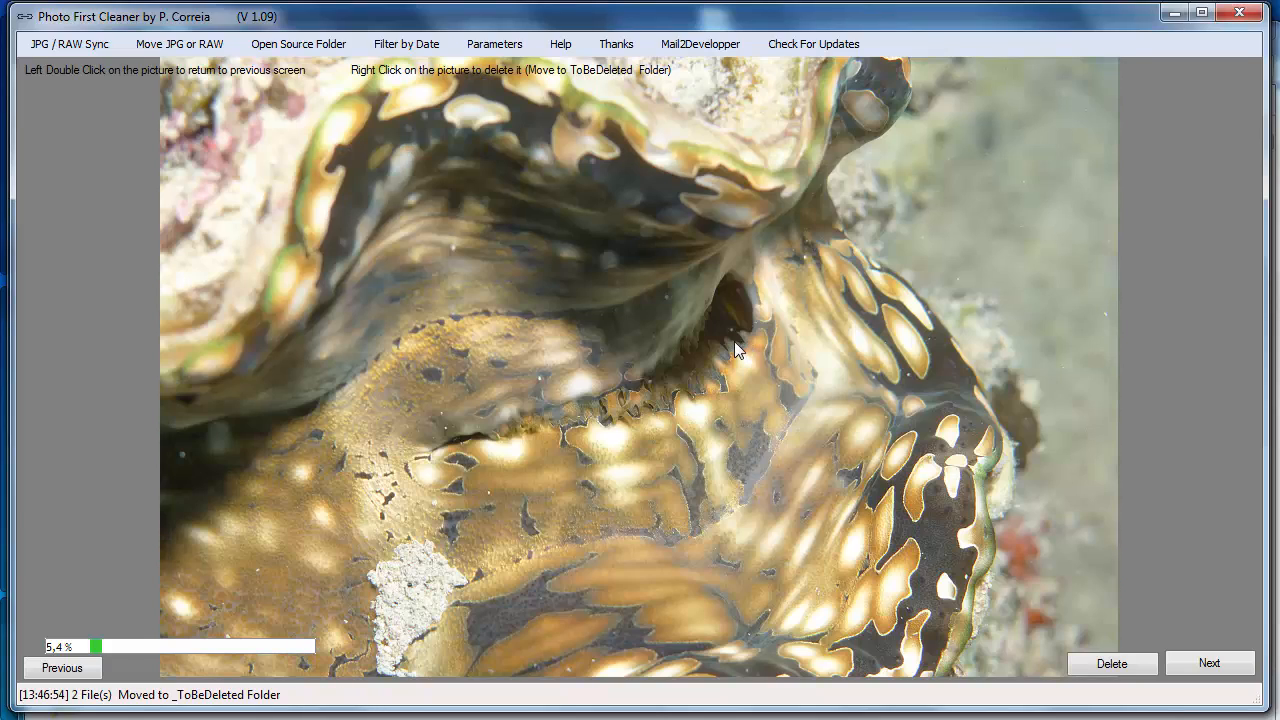
right_click(734, 341)
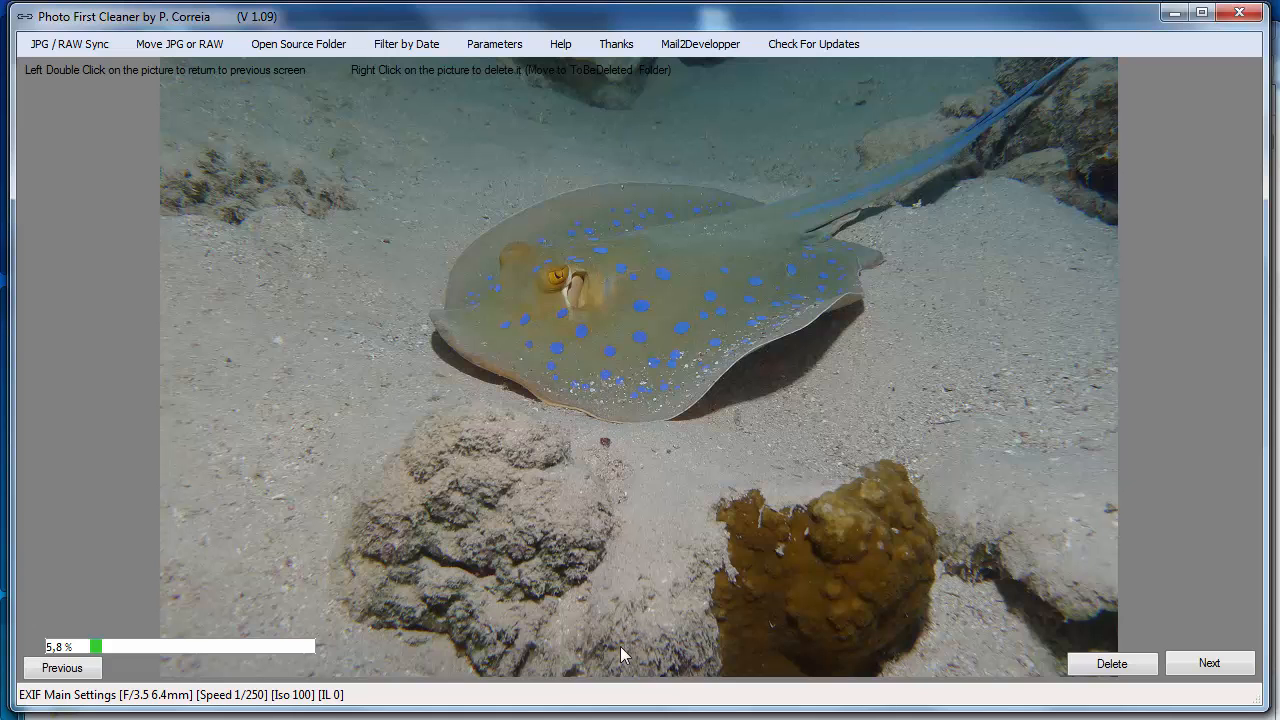
Switch to the Windows Explorer window on 201211-Nakari, review the files in the _ToBeDeleted subfolder and return to the parent folder
key("alt+Tab")
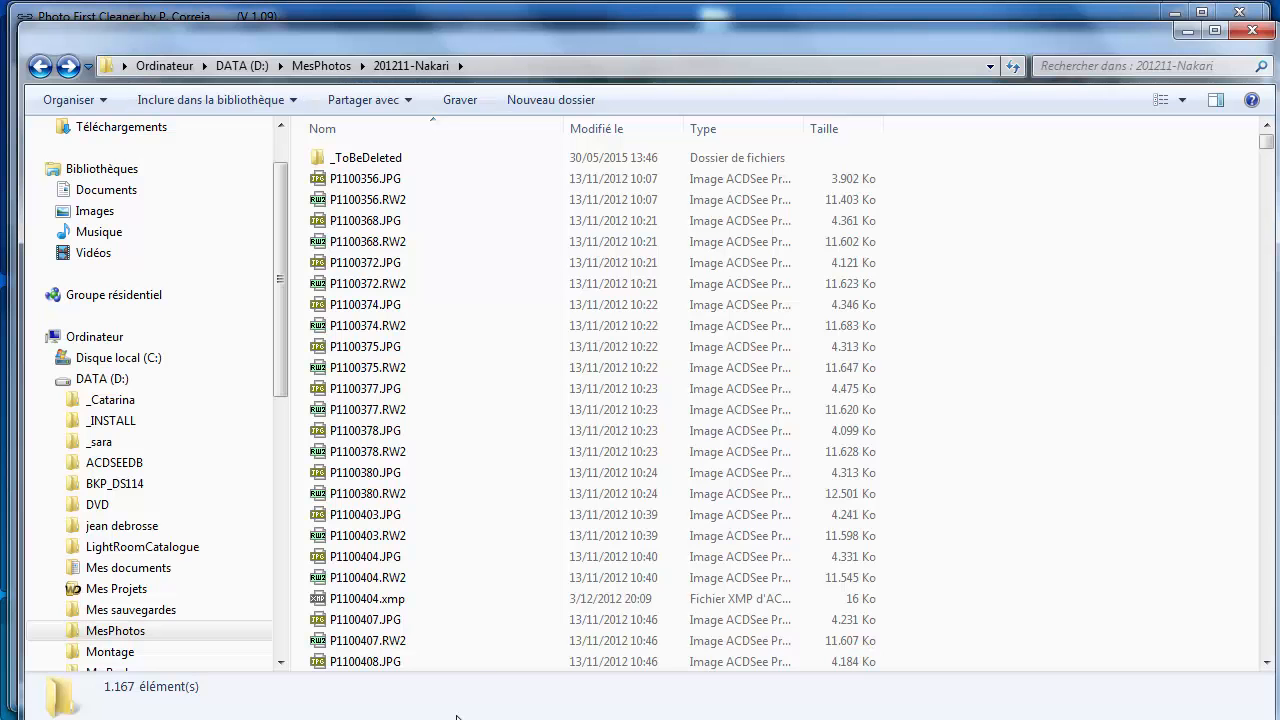
double_click(383, 160)
scroll(420, 390, "down", 2)
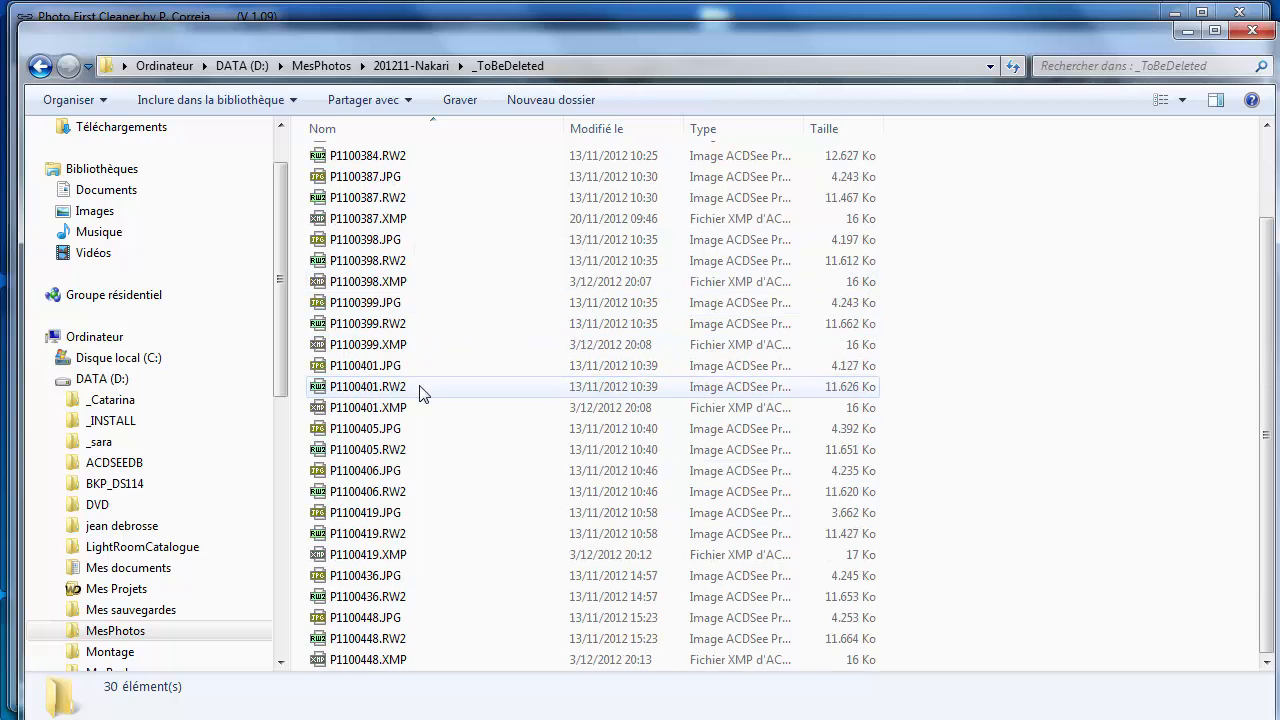
scroll(420, 392, "up", 2)
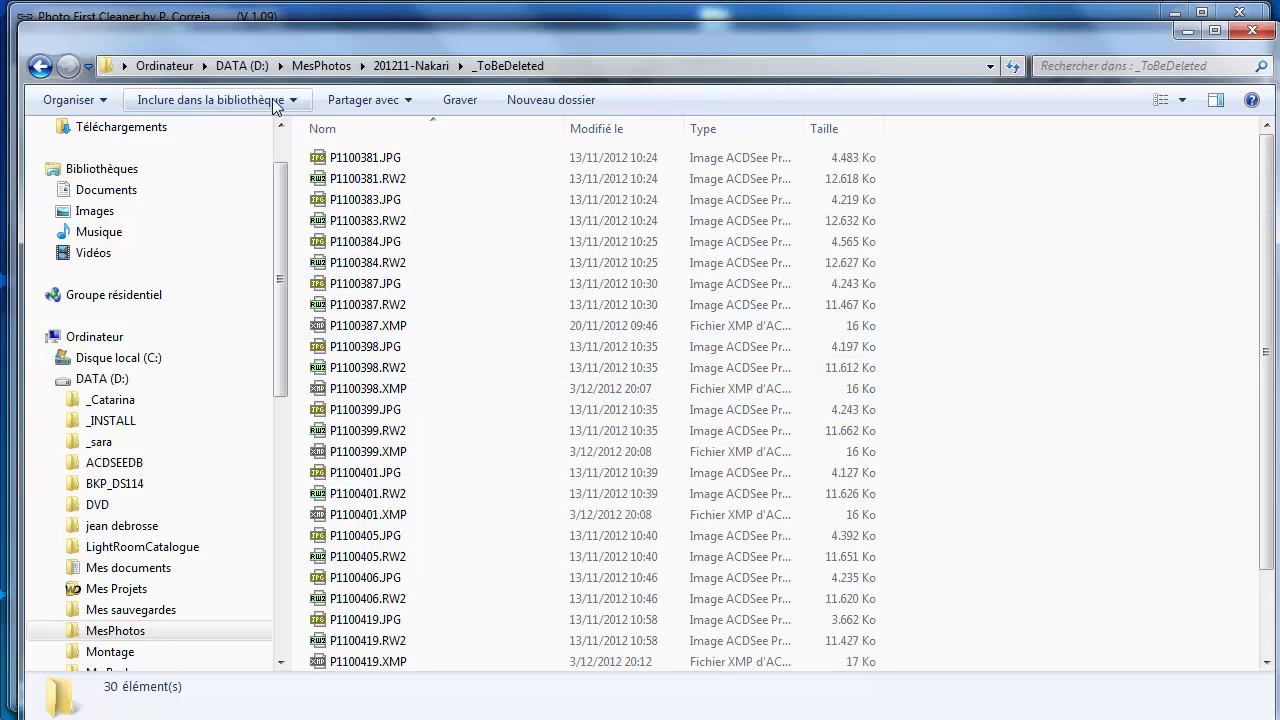
left_click(40, 66)
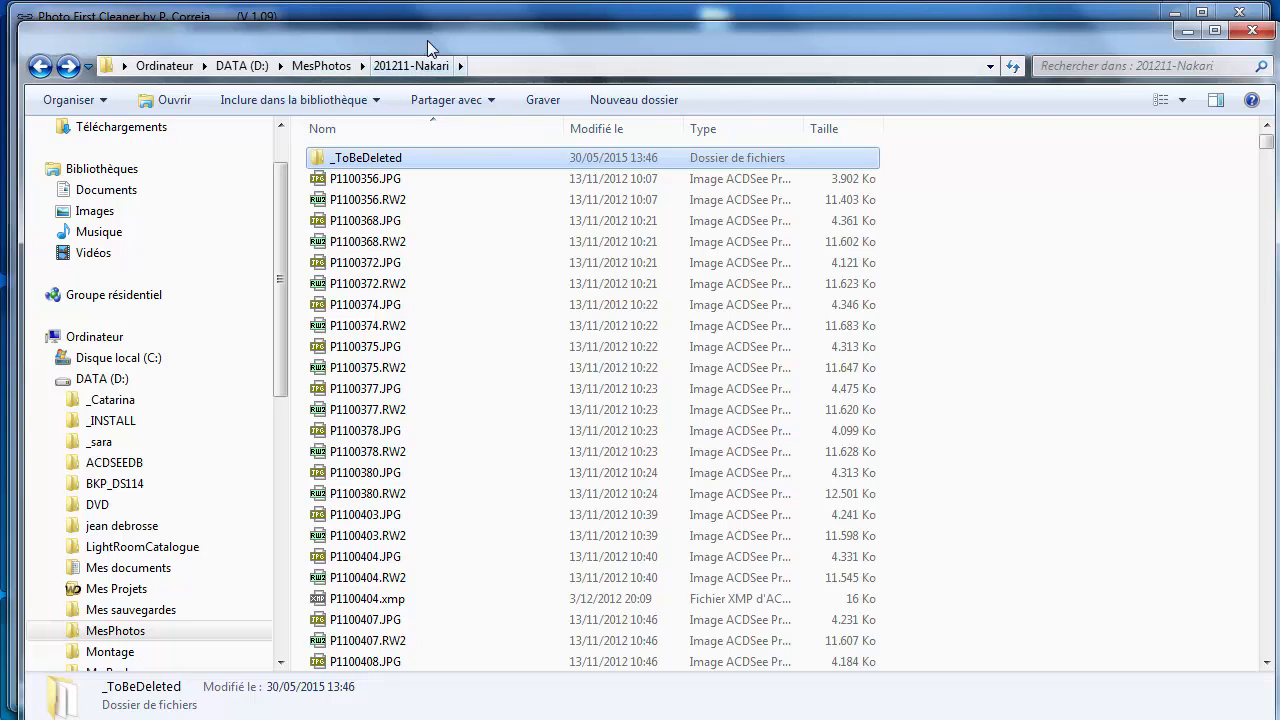
Switch back to PhotoFirstCleaner, go back to the deleted crocodilefish photo P1100448 and restore it
left_click(429, 8)
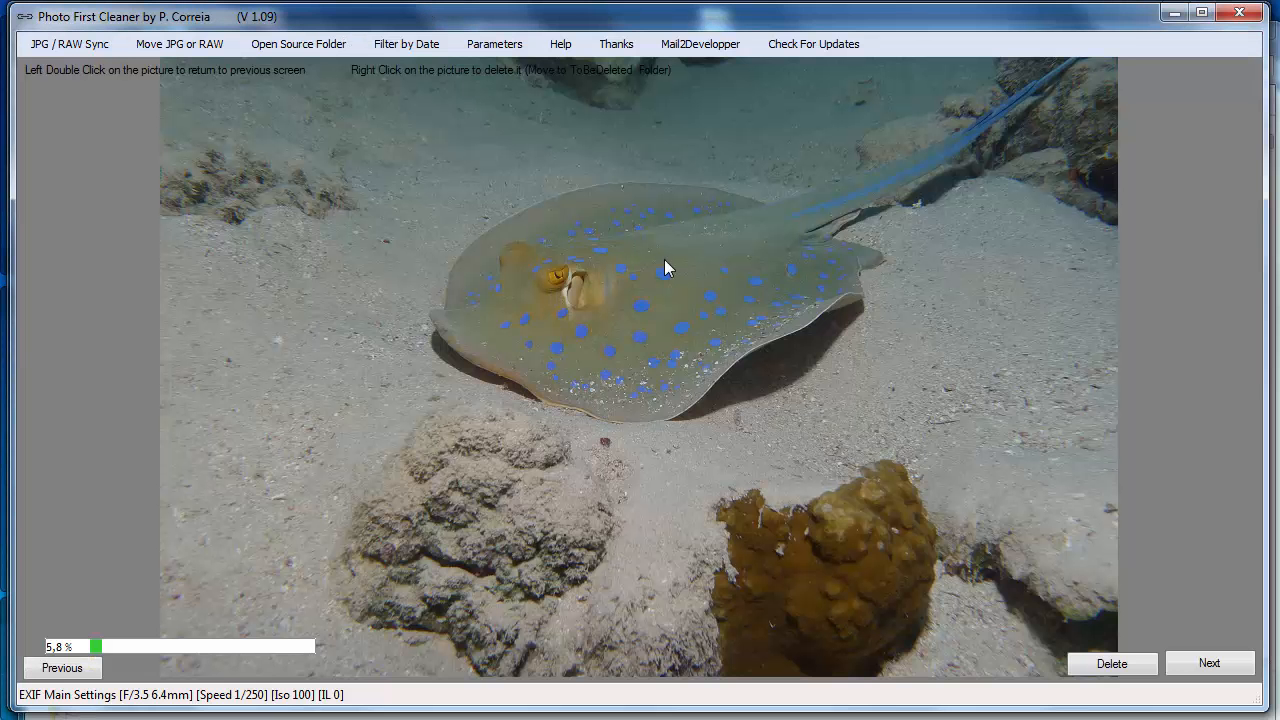
right_click(629, 335)
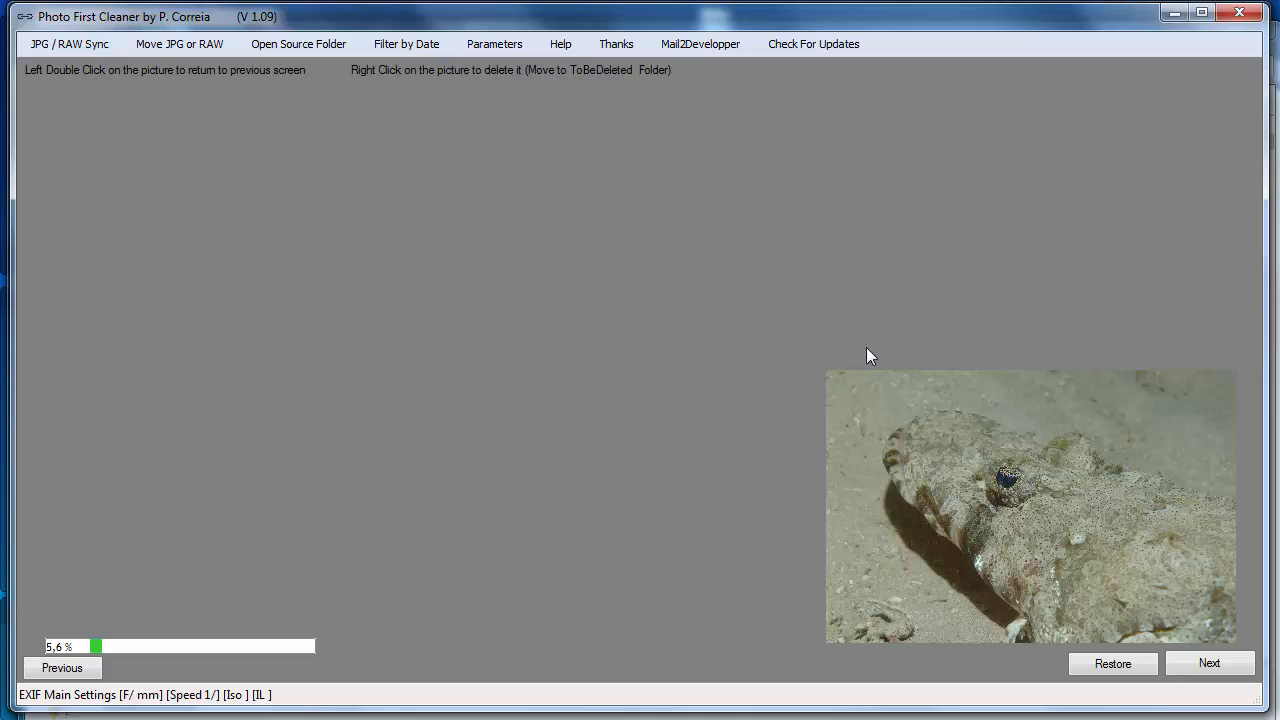
left_click(1040, 489)
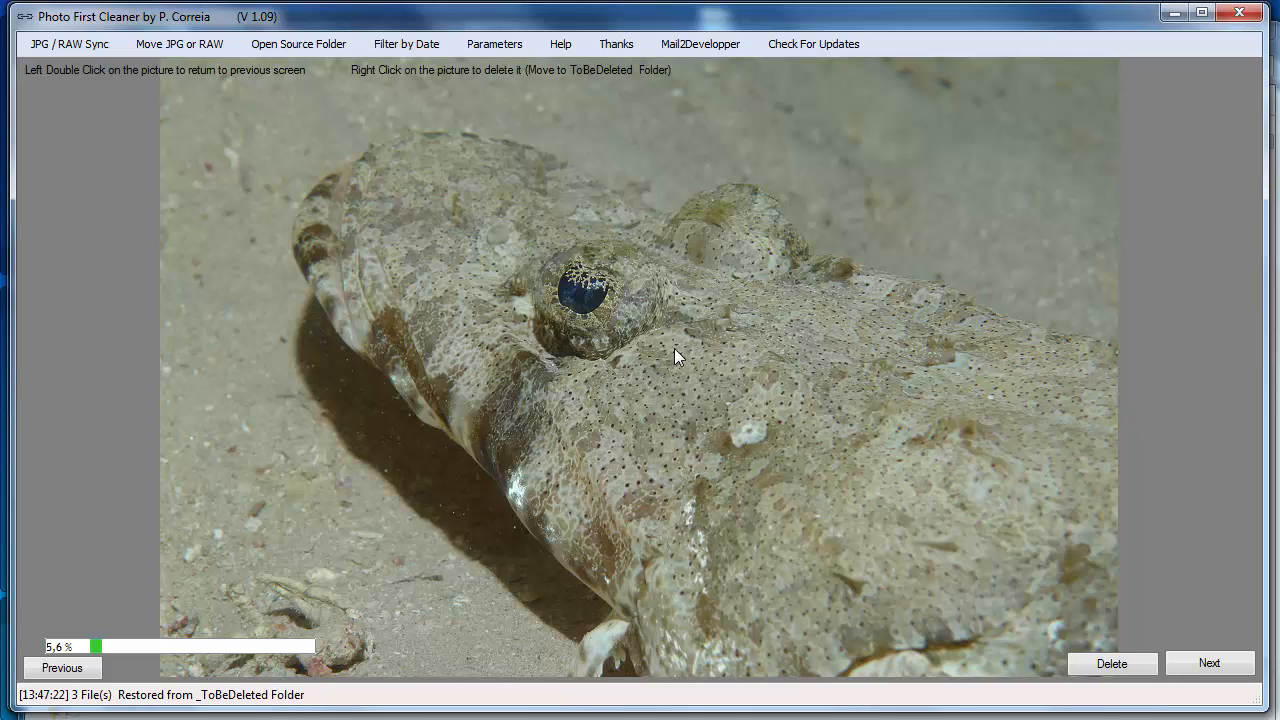
Browse backwards in the expanded view to the giant clam photo P1100434
scroll(674, 349, "up", 1)
scroll(674, 349, "up", 1)
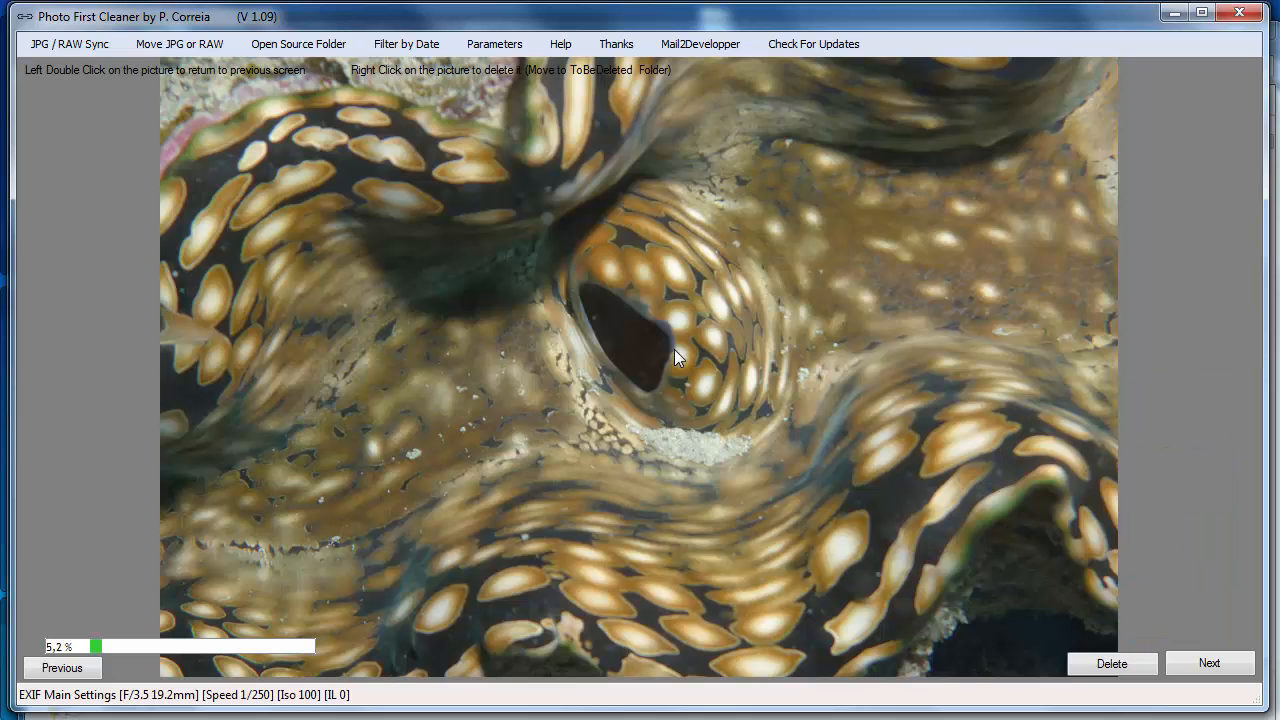
scroll(674, 349, "up", 1)
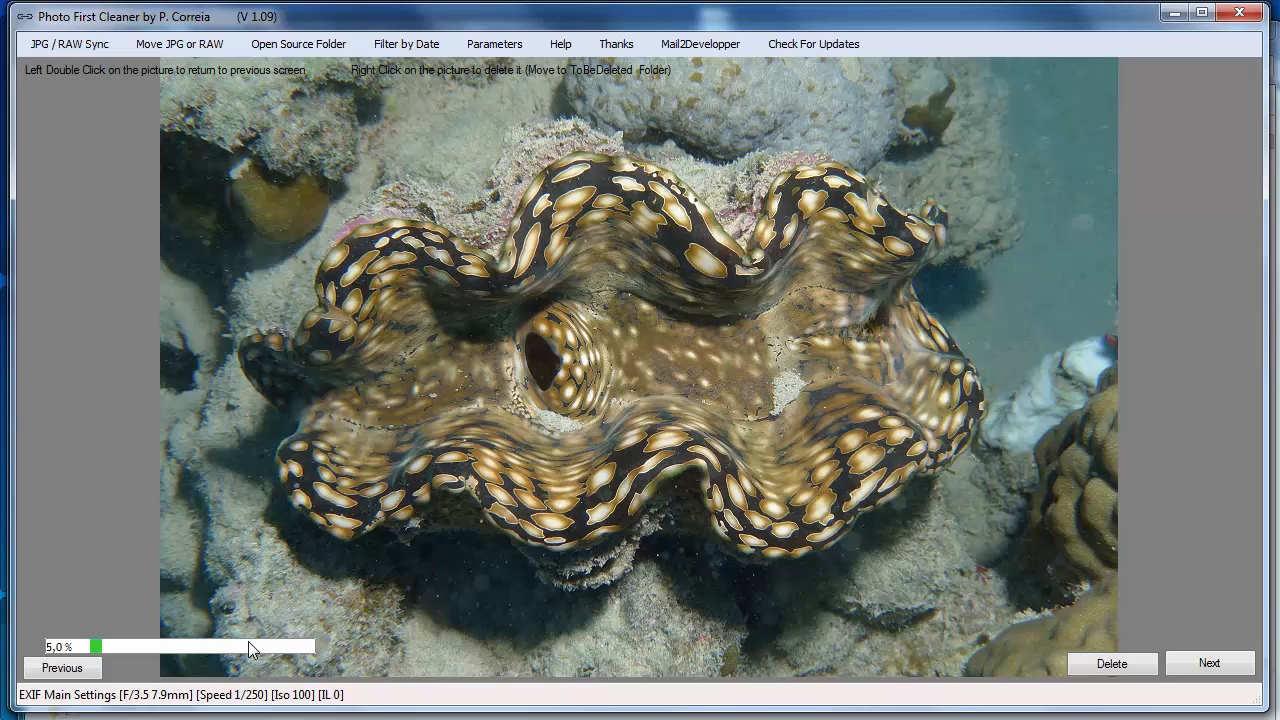
Browse forward in the expanded view to the sunset photo P1100477 and return to the file list view
right_click(521, 477)
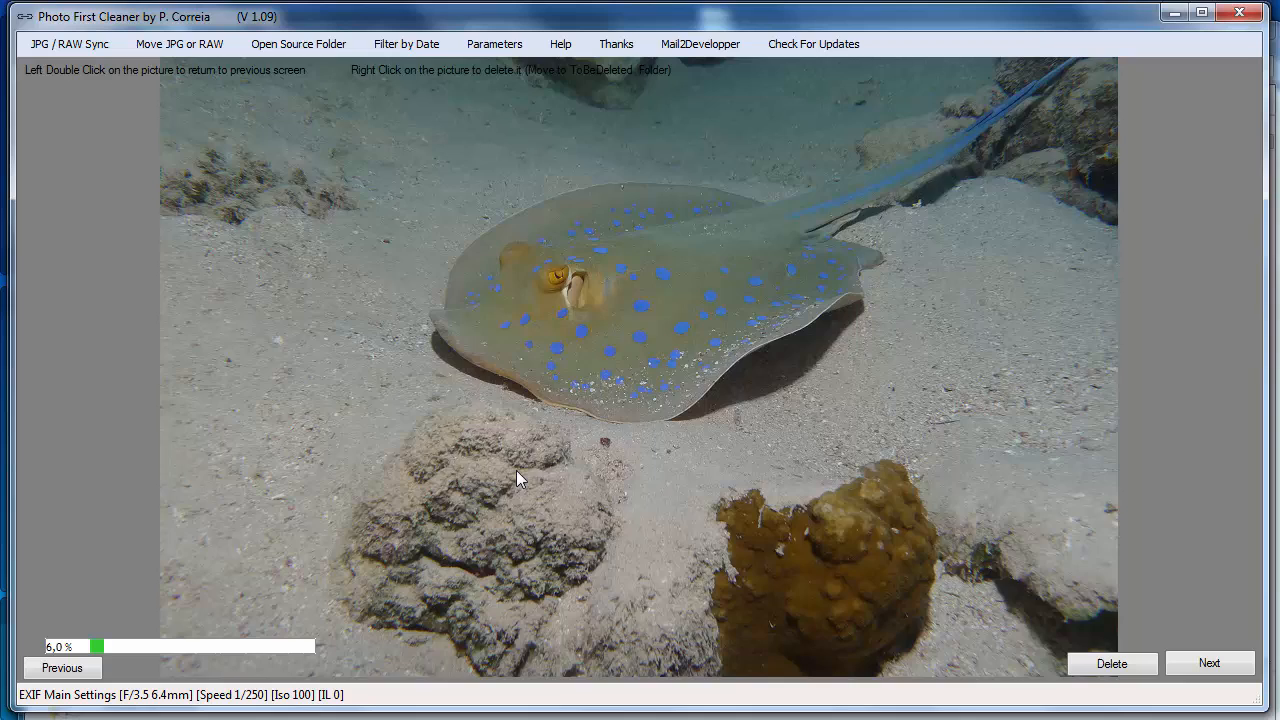
right_click(516, 470)
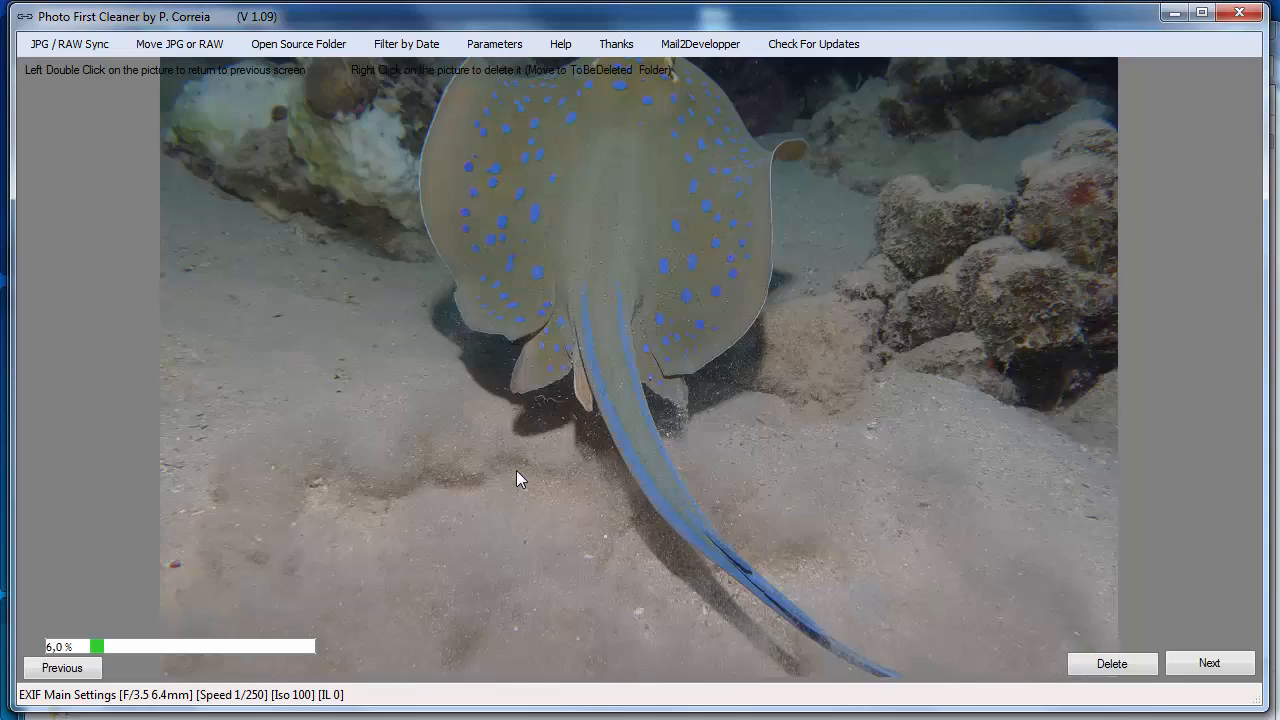
right_click(516, 470)
right_click(516, 470)
right_click(516, 470)
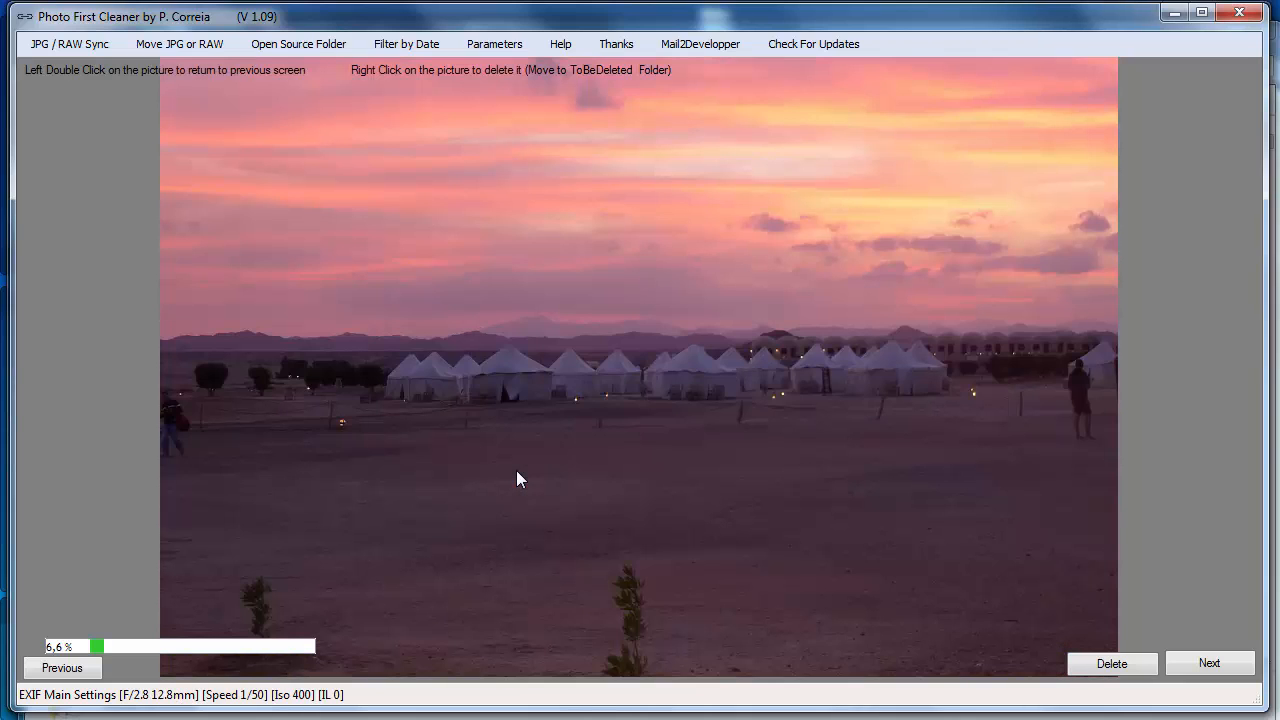
right_click(516, 479)
right_click(516, 479)
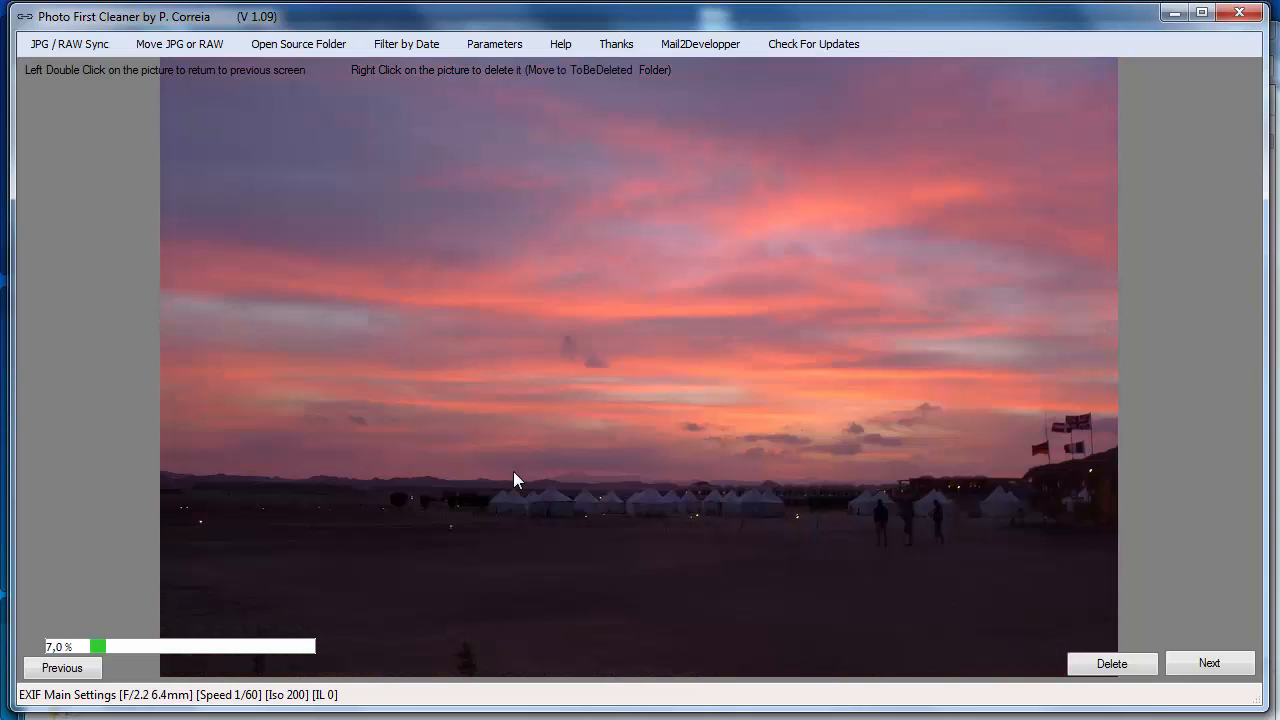
double_click(634, 392)
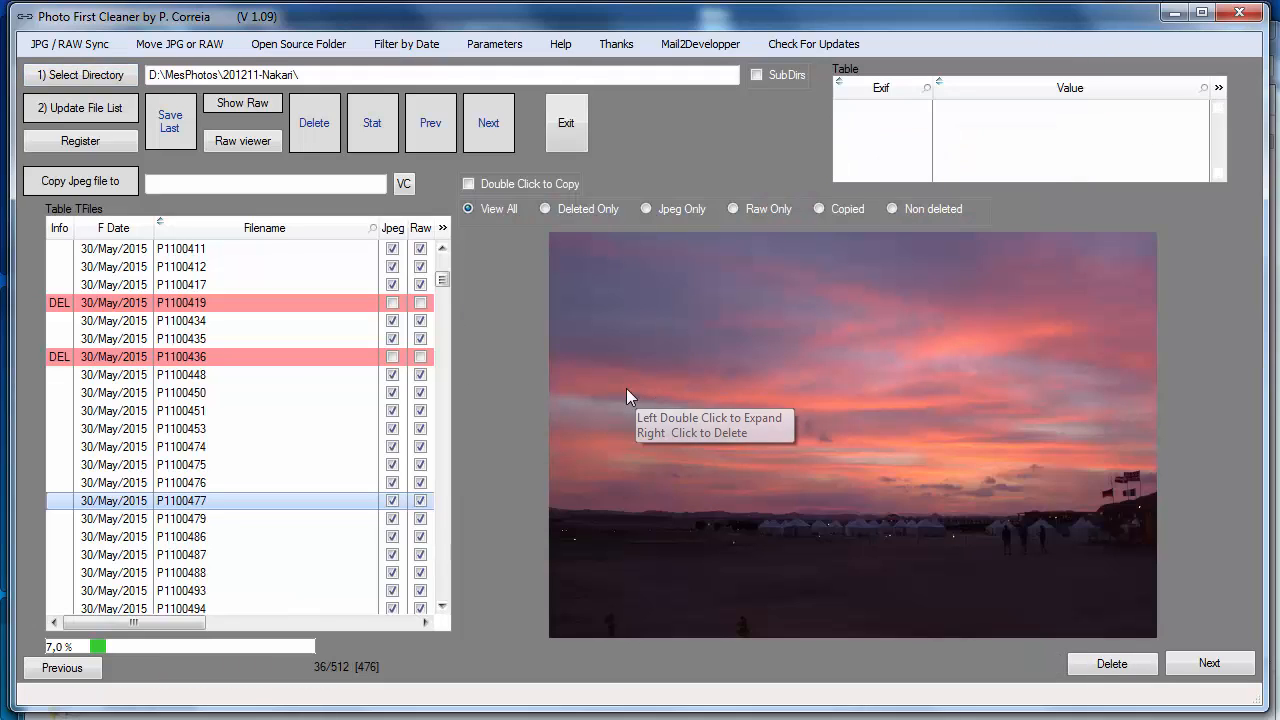
Advance from P1100477 to P1100487 and delete photos P1100487 and P1100488
right_click(789, 377)
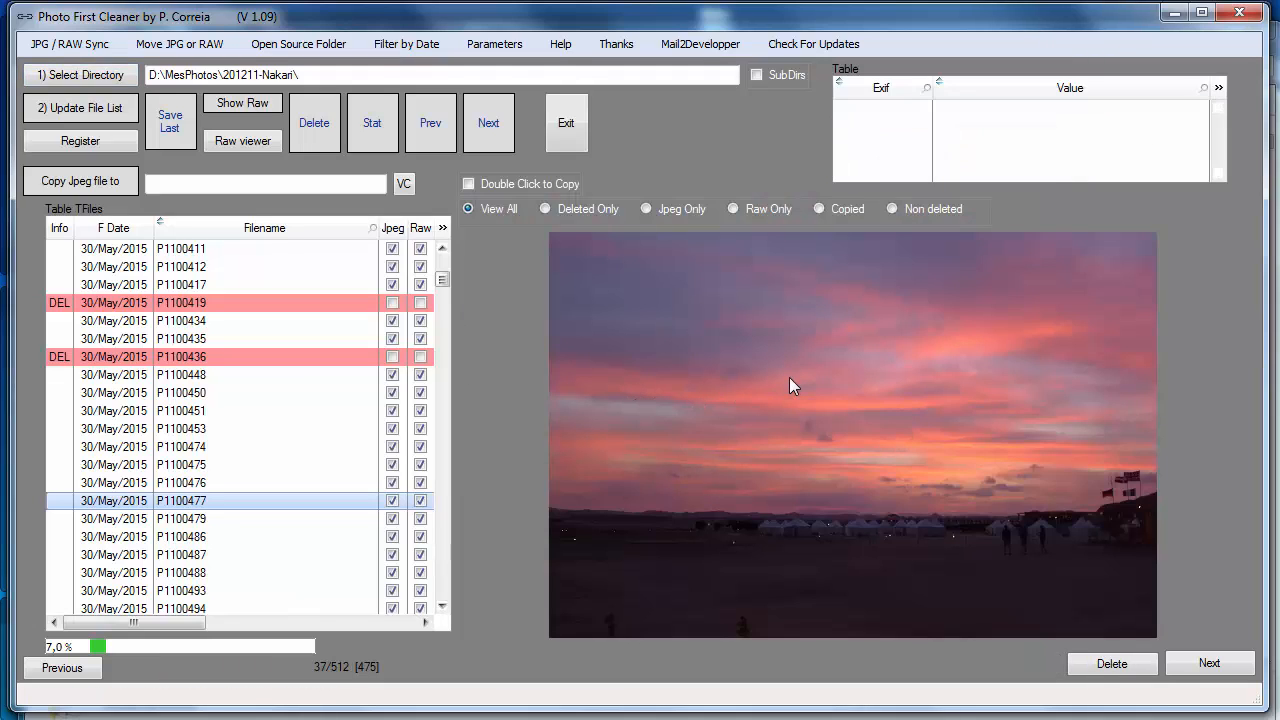
right_click(789, 377)
right_click(789, 377)
right_click(772, 377)
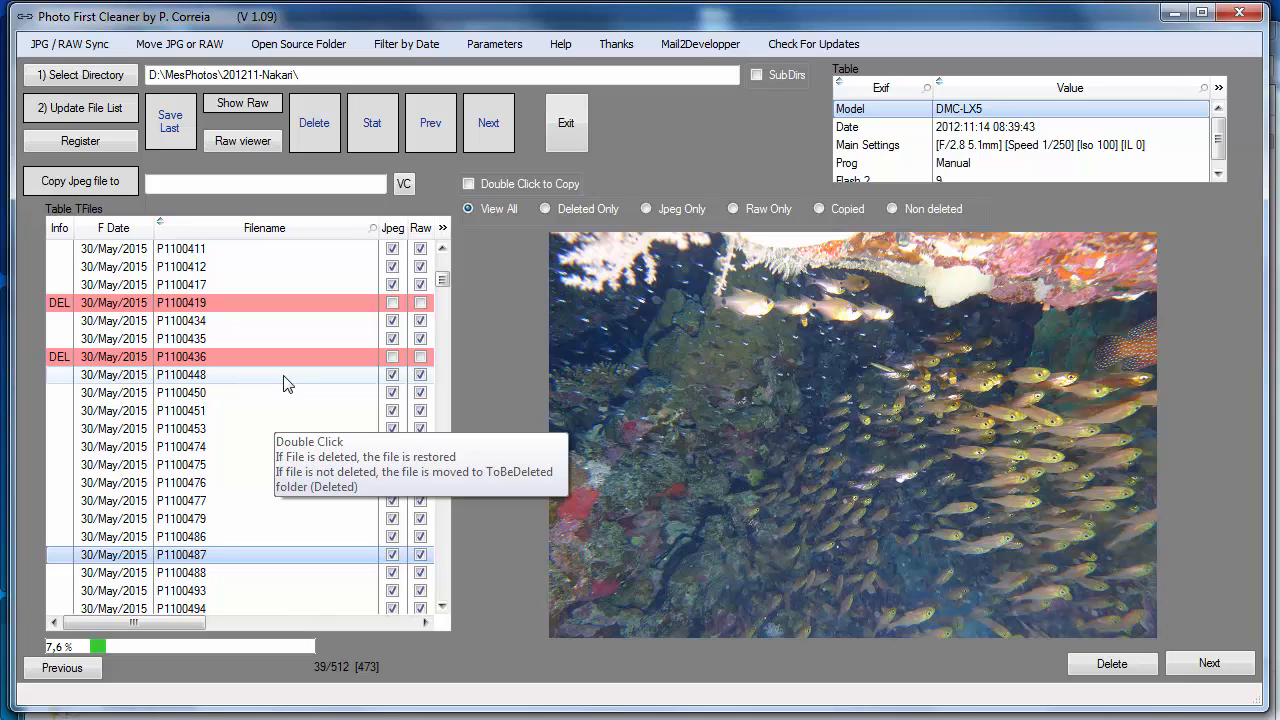
right_click(846, 420)
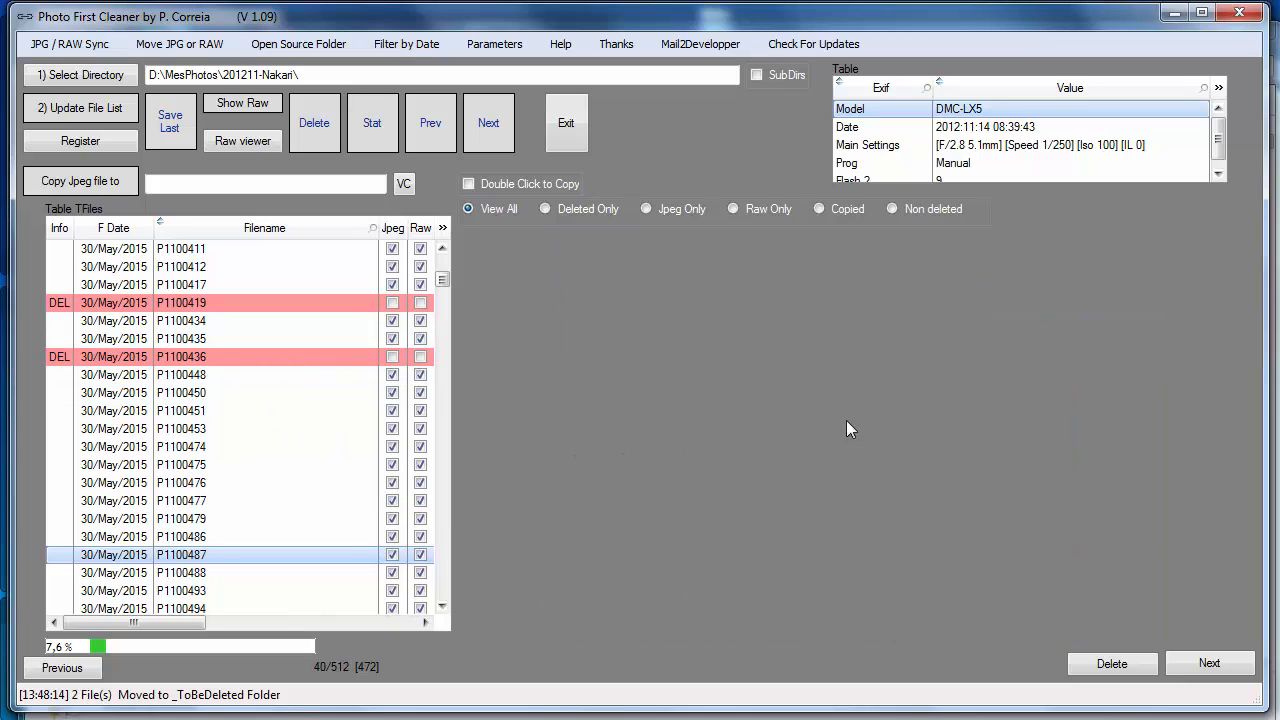
right_click(935, 450)
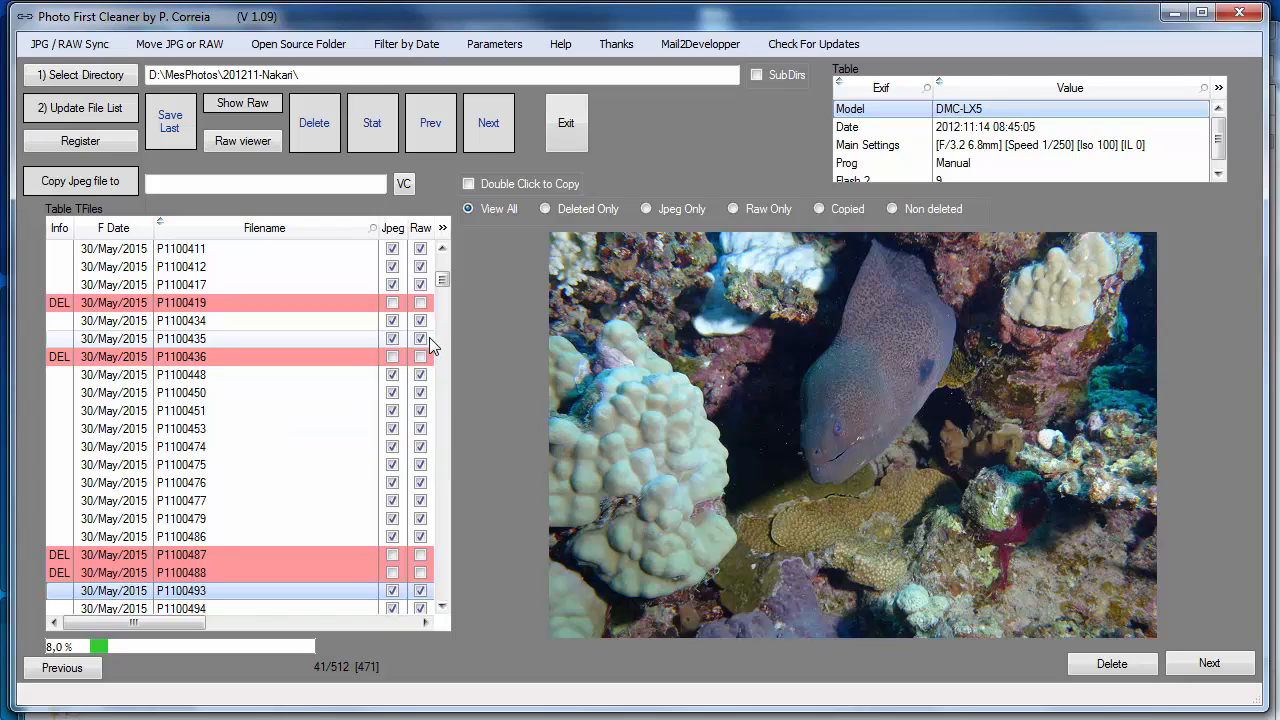
Move all JPG files to the _JPEG folder and confirm the operation
left_click(185, 50)
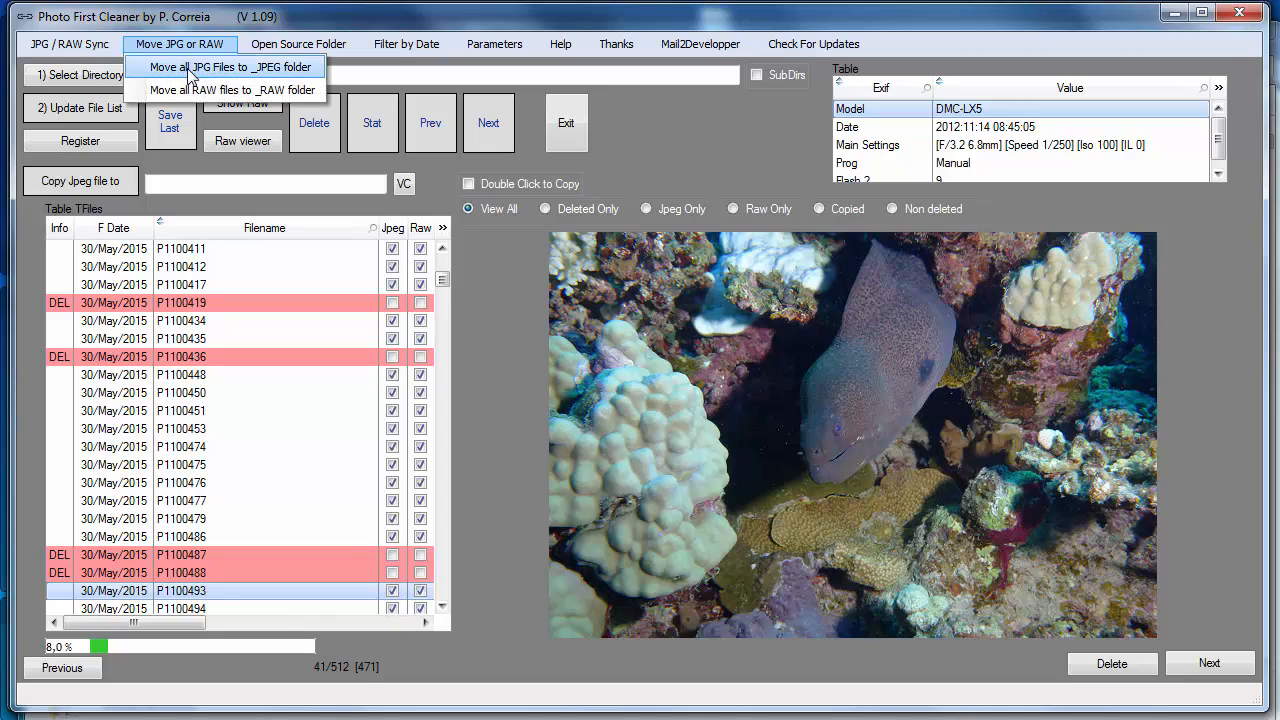
left_click(190, 67)
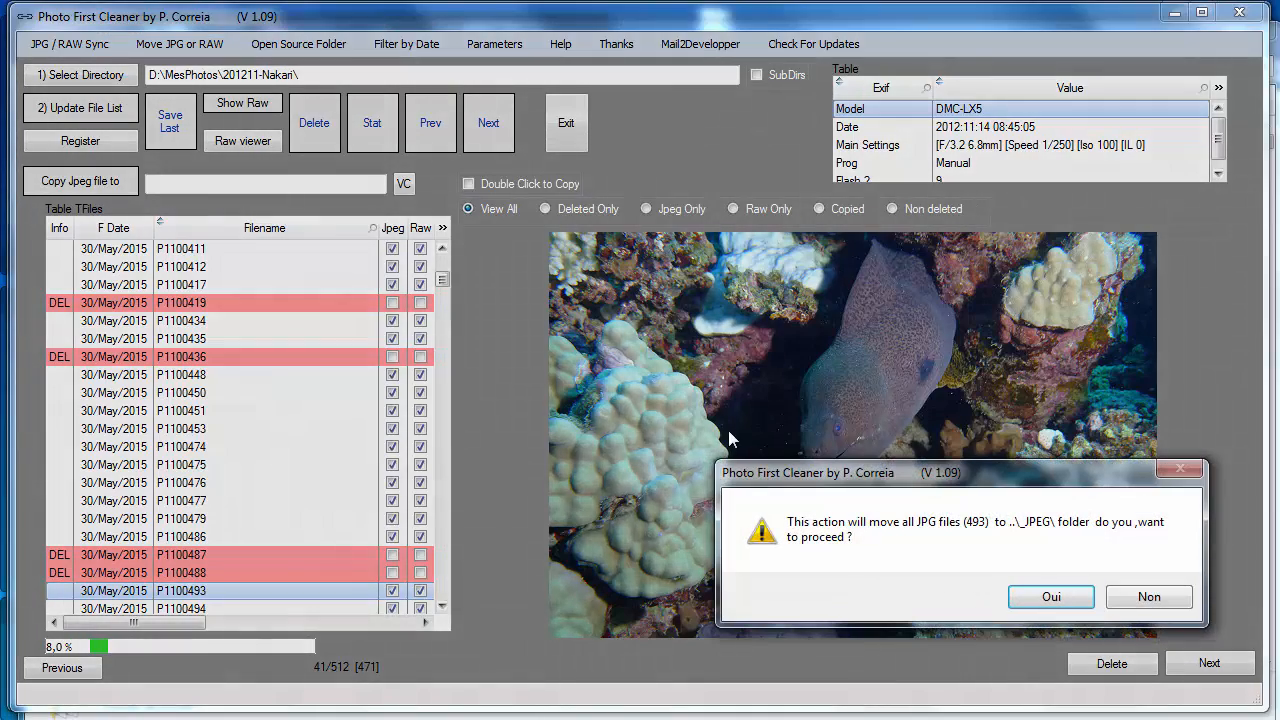
left_click(1045, 596)
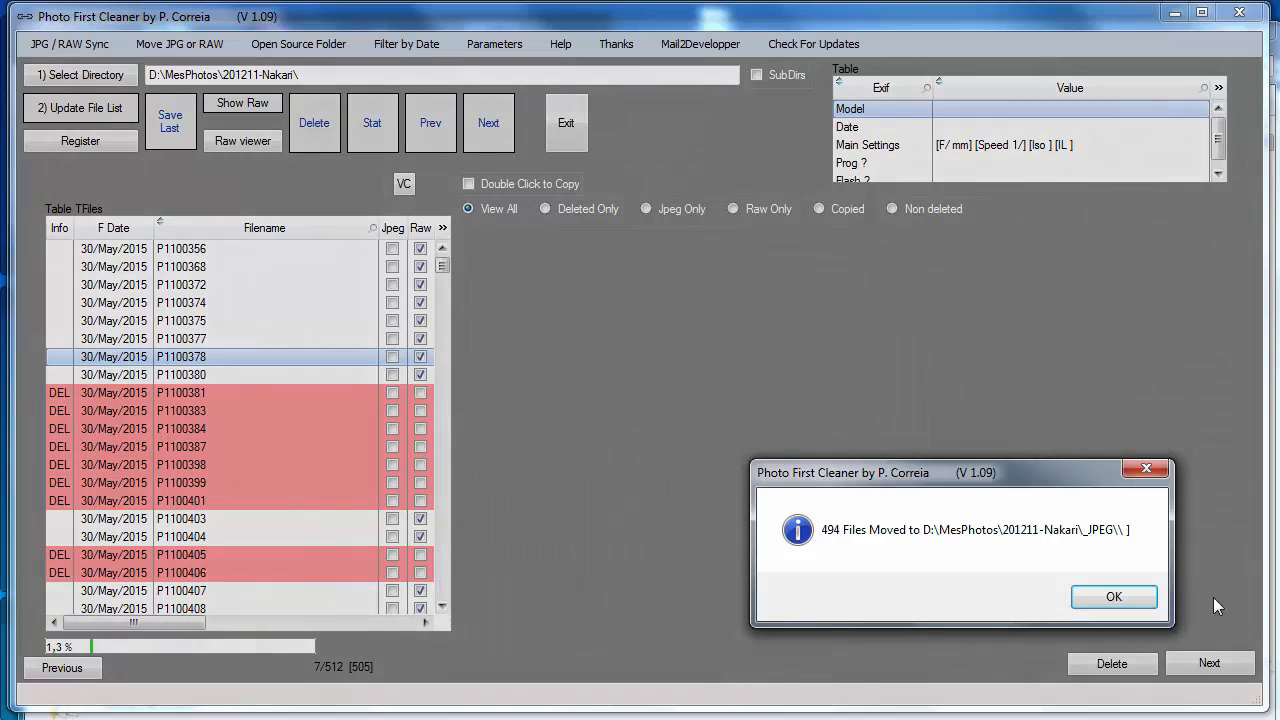
left_click(1116, 596)
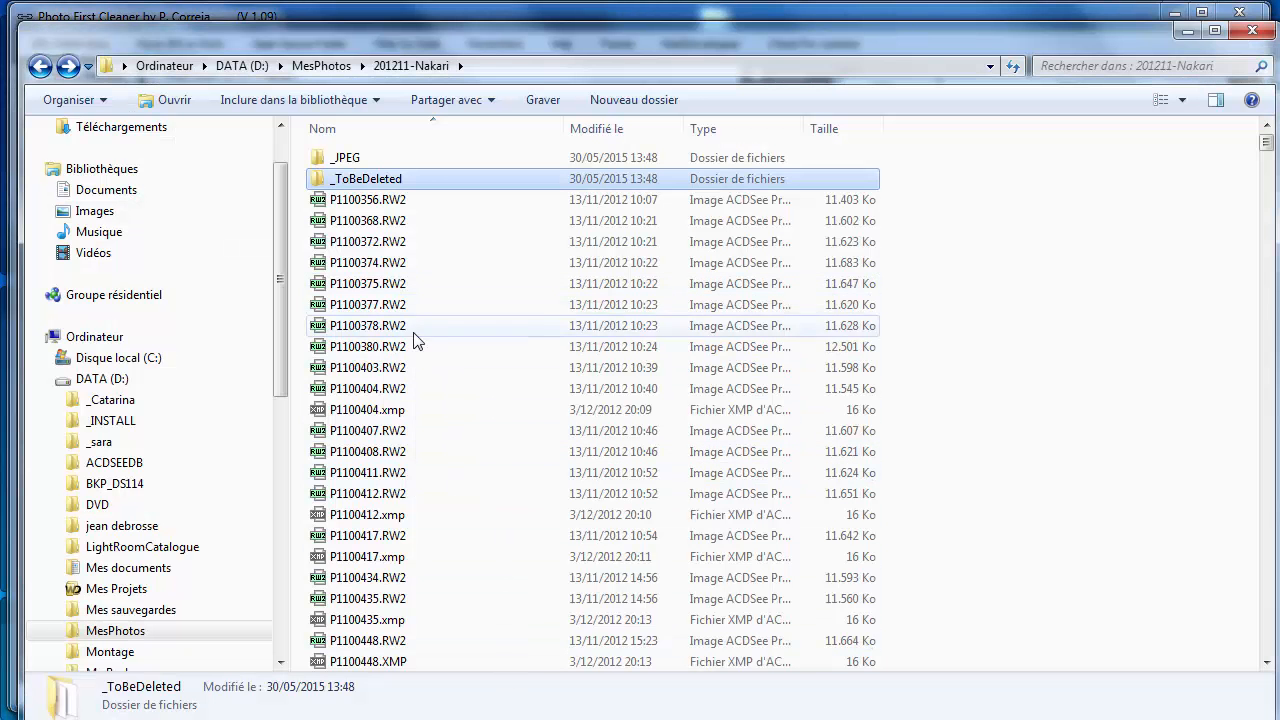
Review the files in 201211-Nakari and its _JPEG subfolder in Windows Explorer, and switch back to PhotoFirstCleaner
scroll(410, 366, "down", 4)
scroll(410, 366, "up", 4)
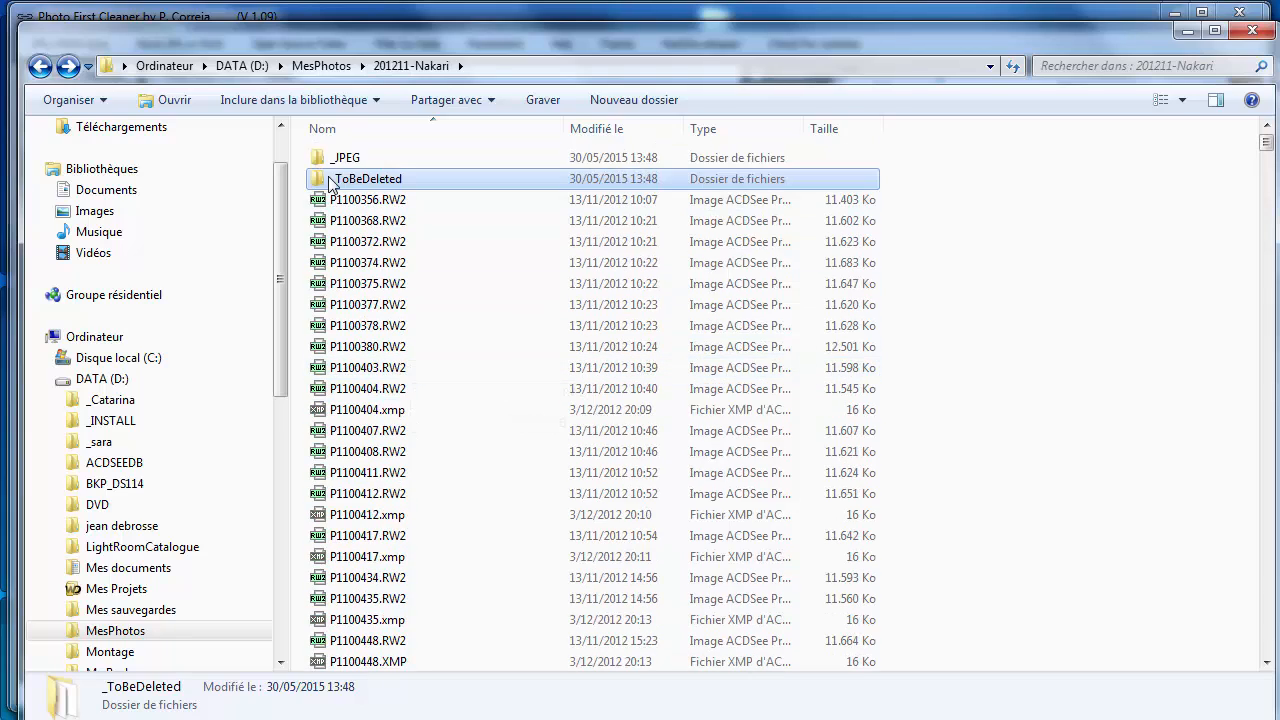
double_click(340, 157)
scroll(491, 330, "down", 1)
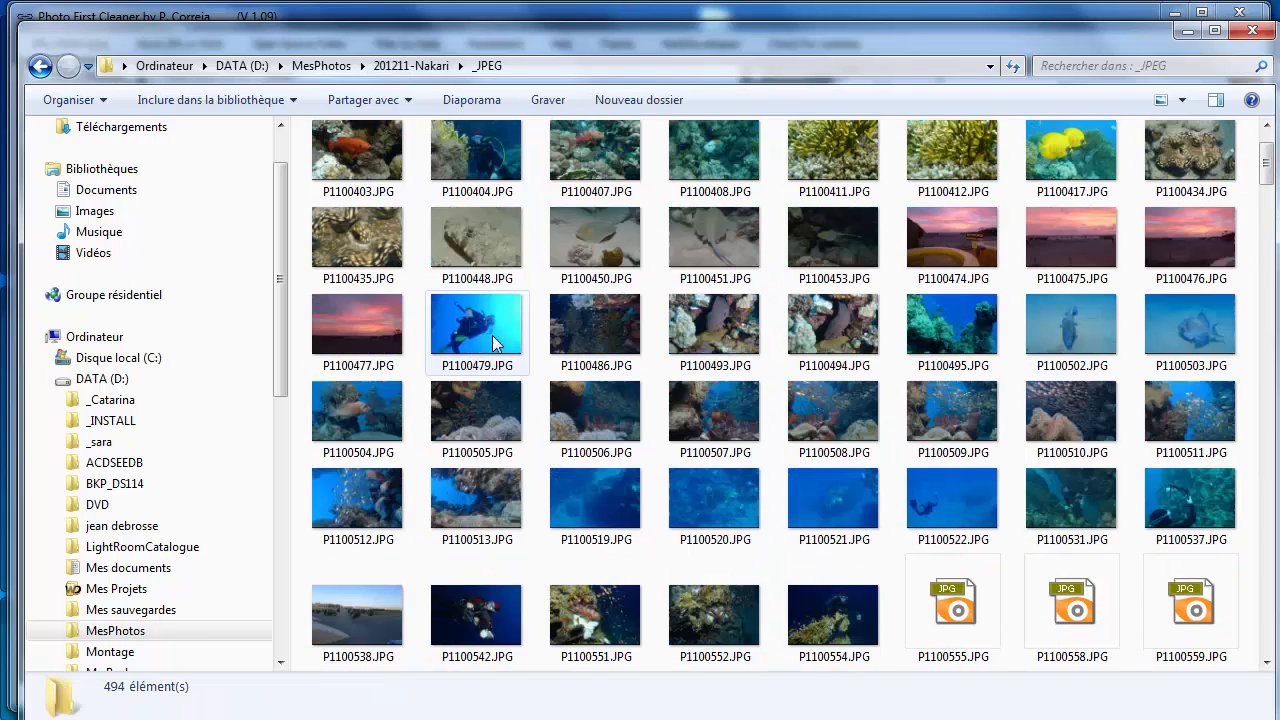
left_click(40, 66)
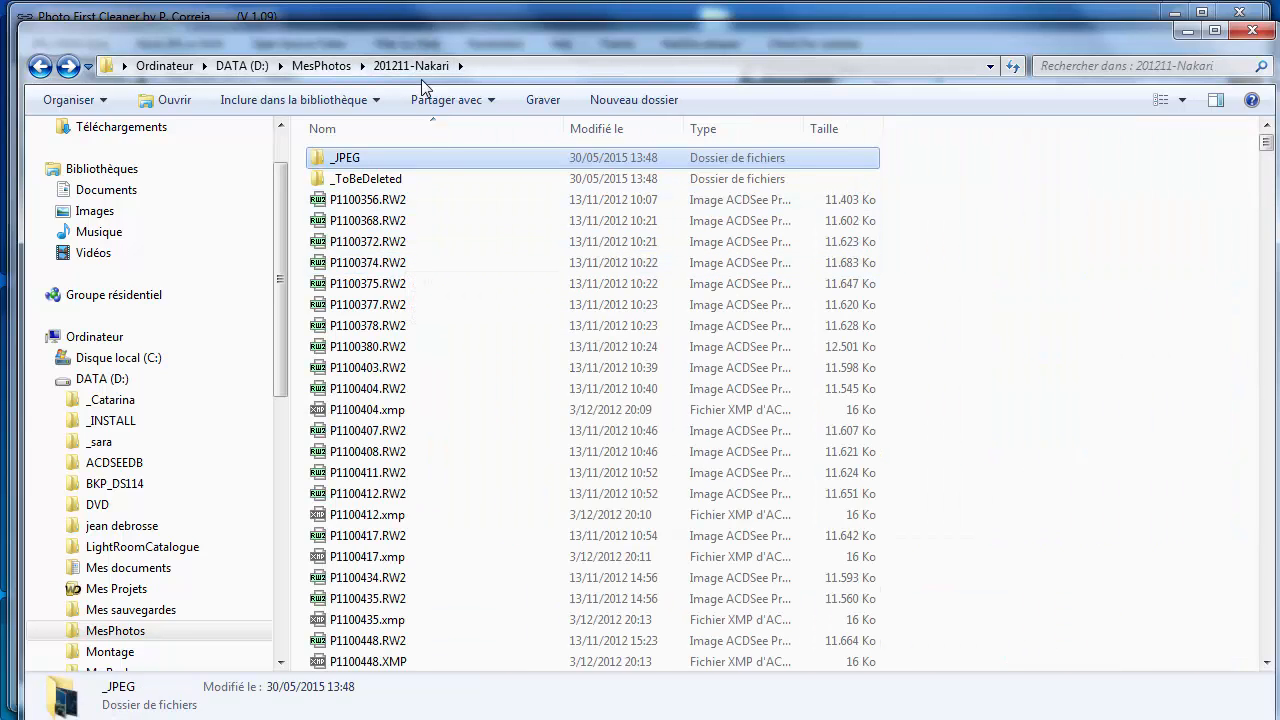
left_click(428, 14)
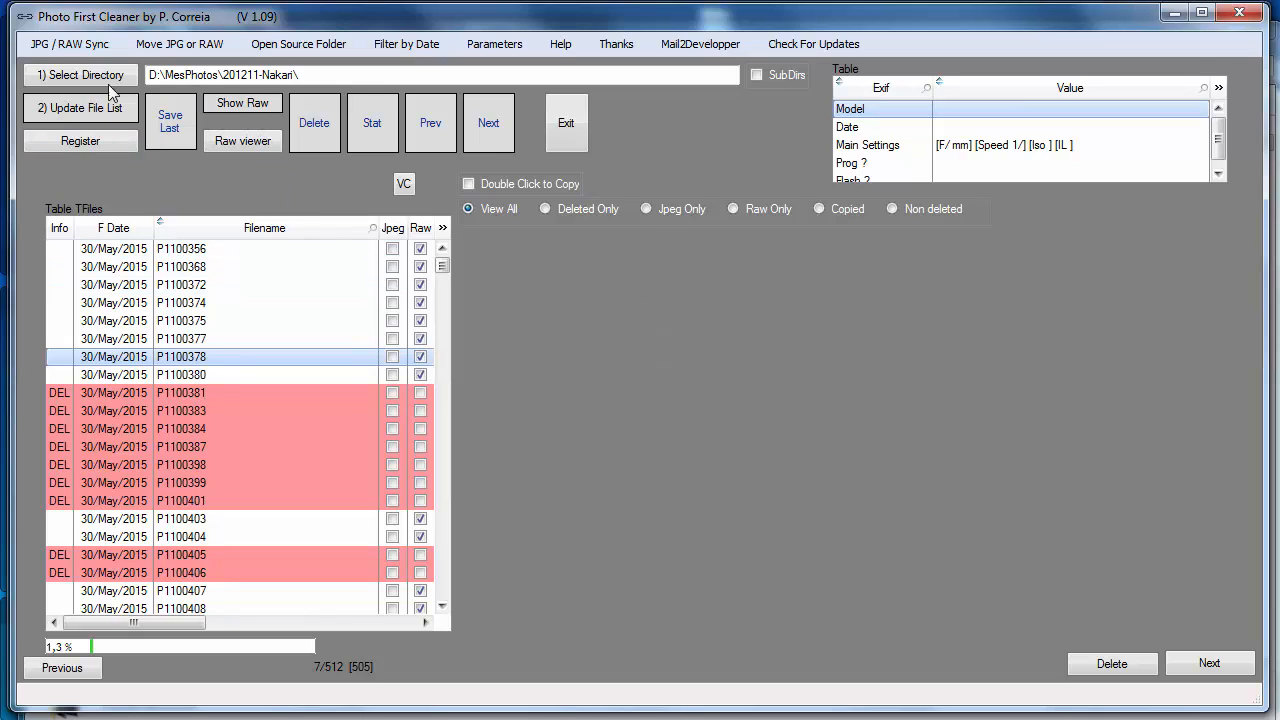
Check the JPG/RAW sync options, and open the source folder from PhotoFirstCleaner and close it again
left_click(91, 48)
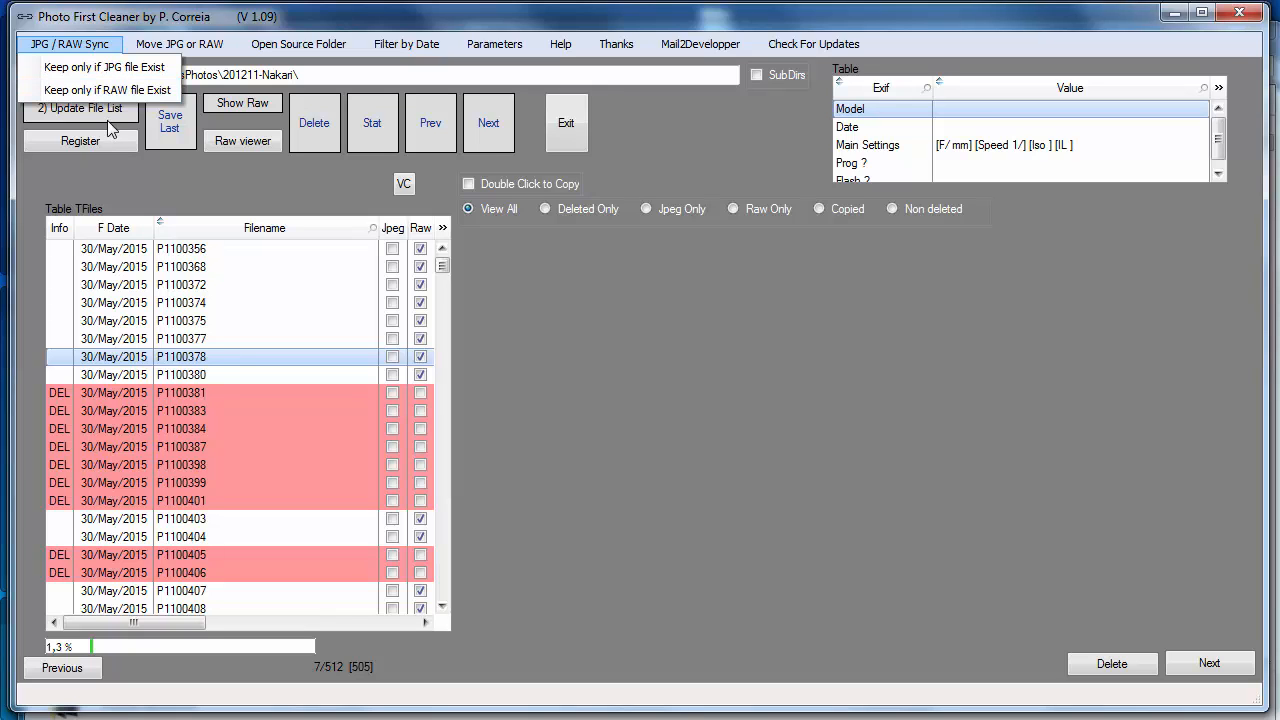
left_click(288, 45)
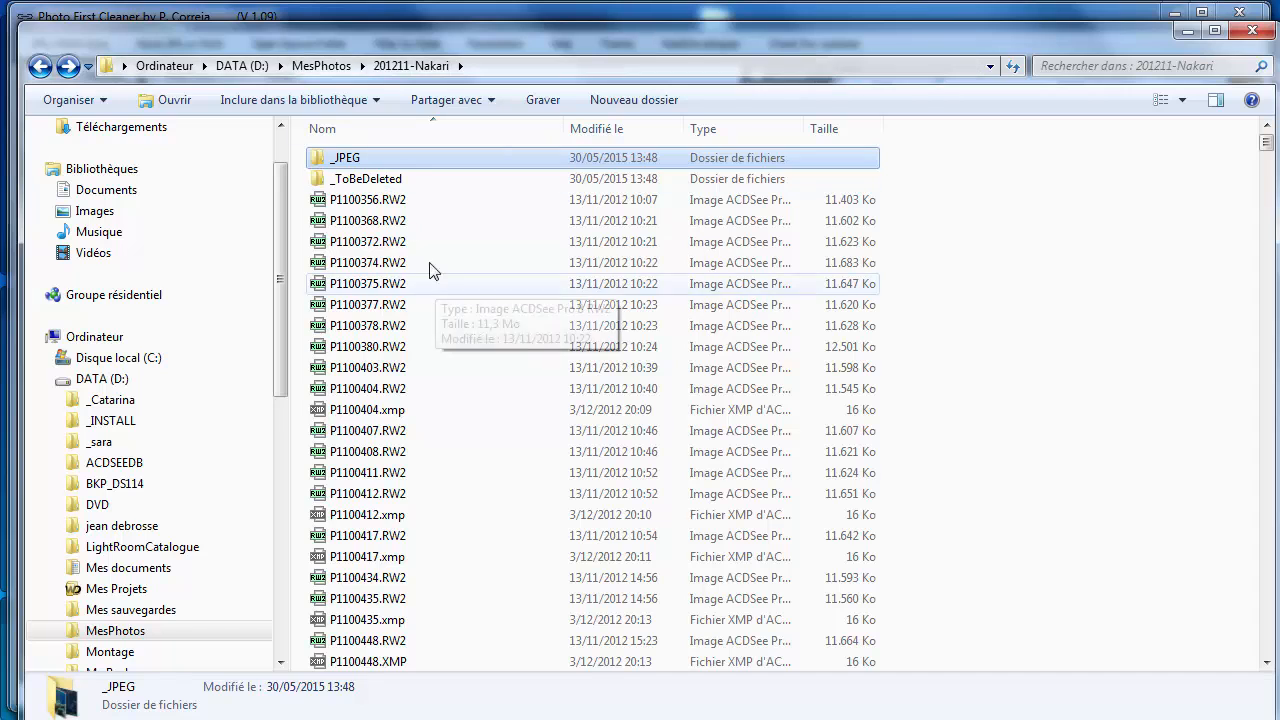
left_click(1248, 30)
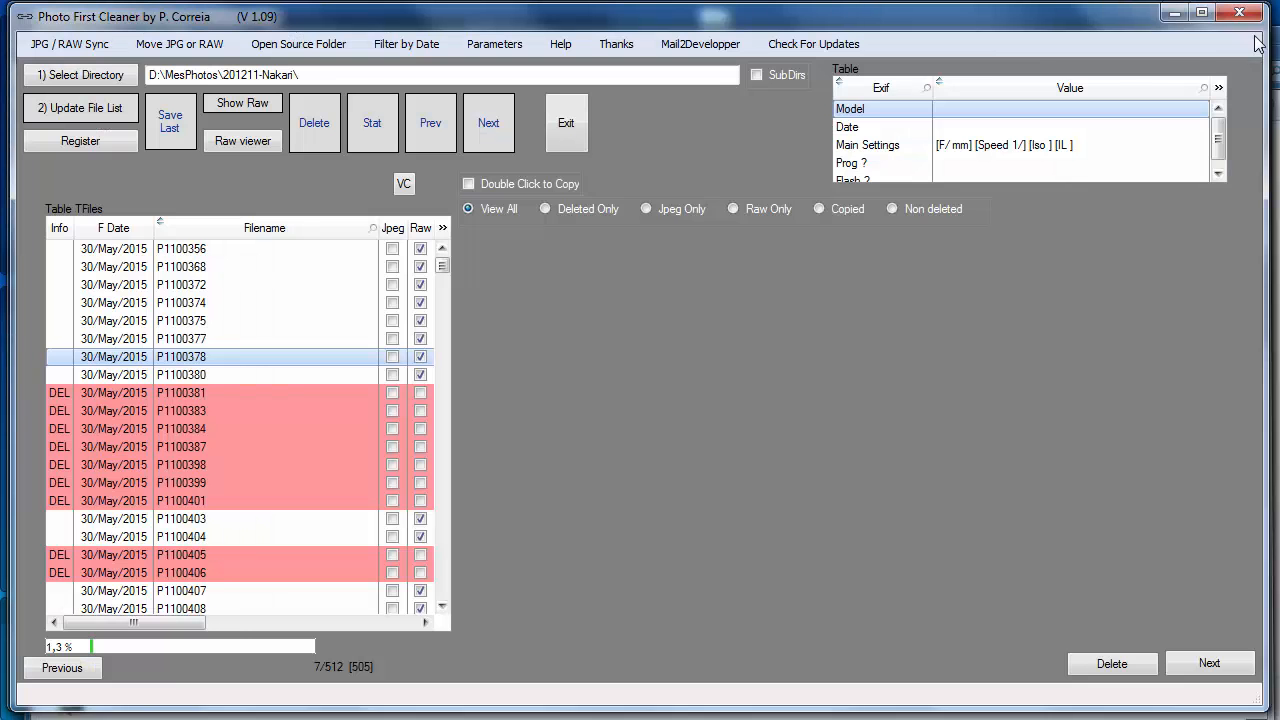
Review the parameters for the to-be-deleted folder and excluded folders, and return to the main screen
left_click(500, 47)
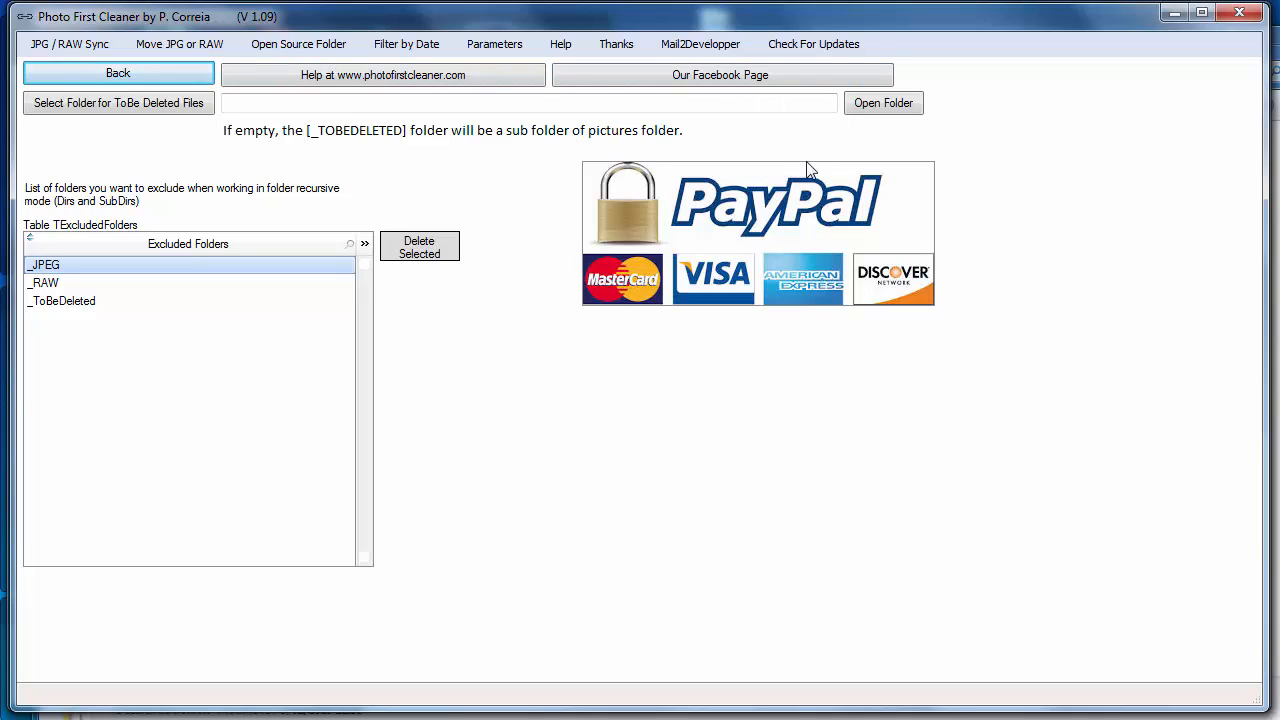
left_click(158, 74)
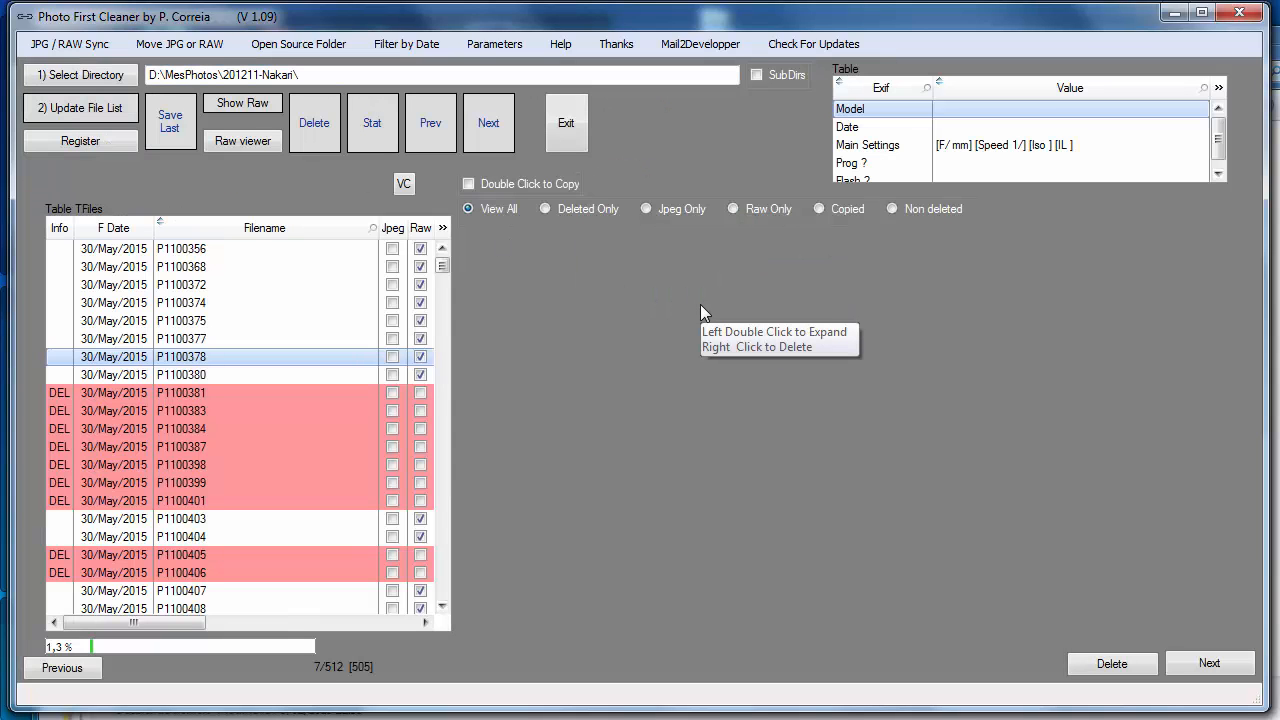